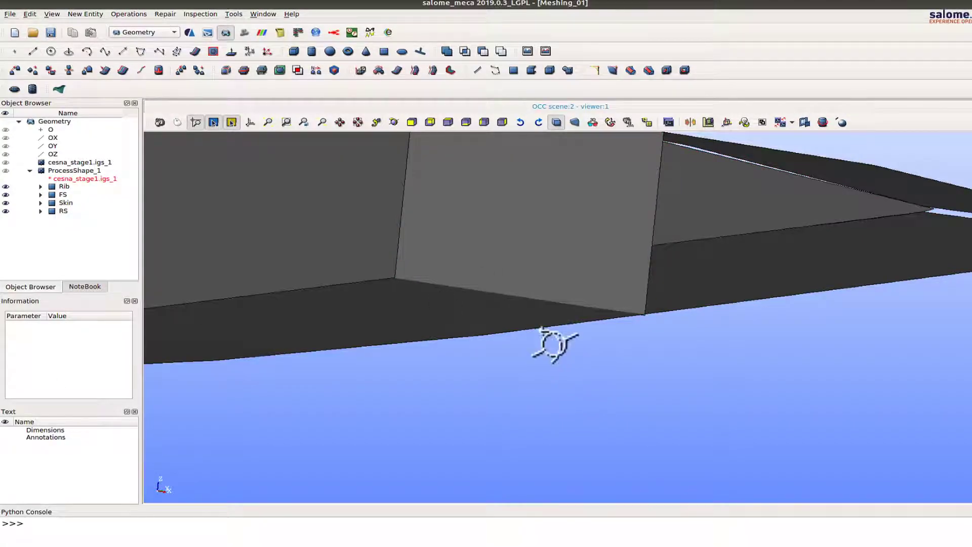
Step: Orbit the wing model and inspect the Rib, FS, Skin and RS groups in turn
right_click_drag(554, 344, 546, 379, "ctrl")
scroll(546, 378, "up", 3)
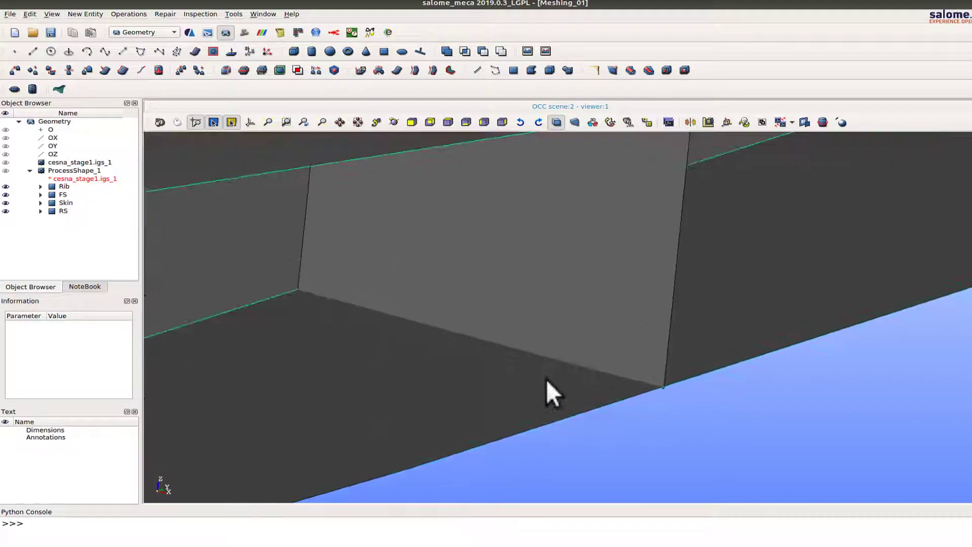
scroll(545, 379, "down", 5)
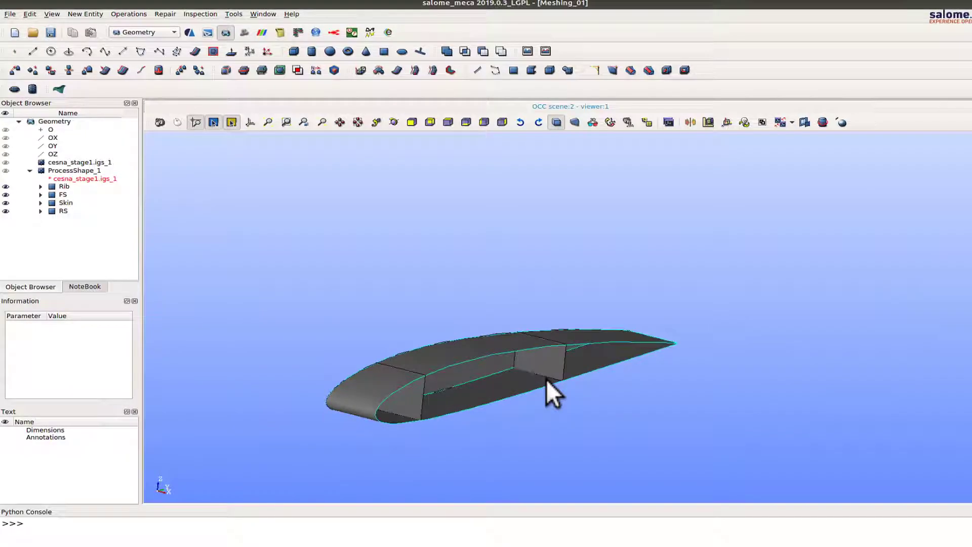
scroll(546, 378, "down", 3)
scroll(546, 379, "up", 5)
middle_click_drag(555, 329, 573, 248, "ctrl")
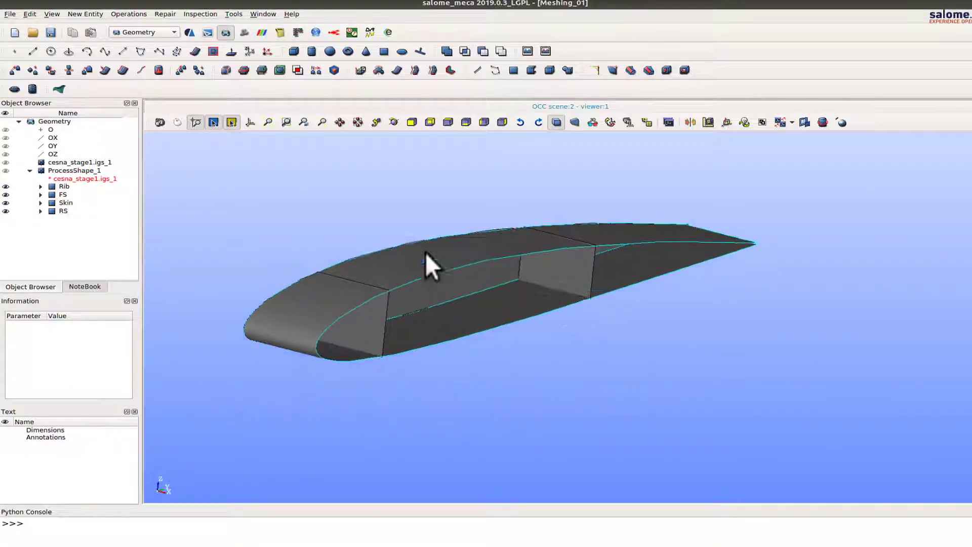
left_click(66, 187)
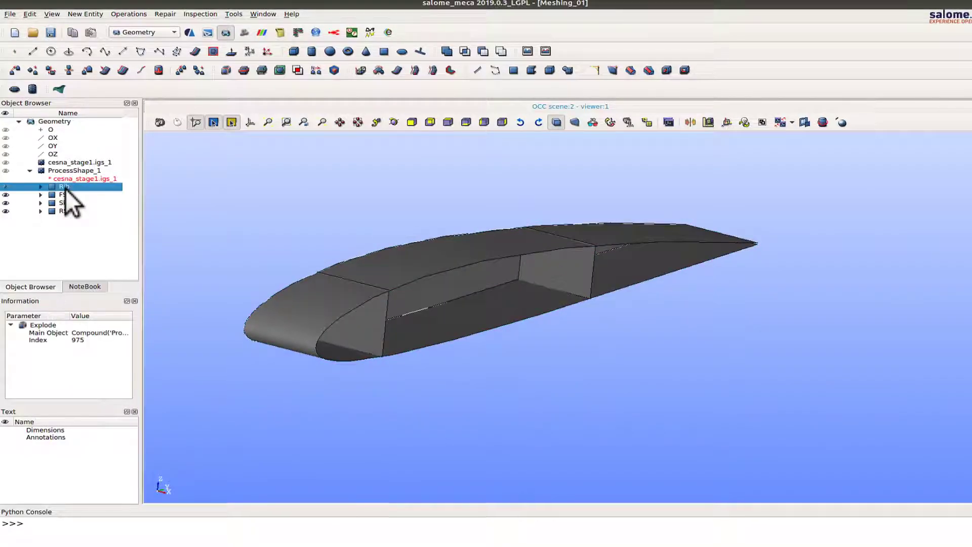
left_click(62, 195)
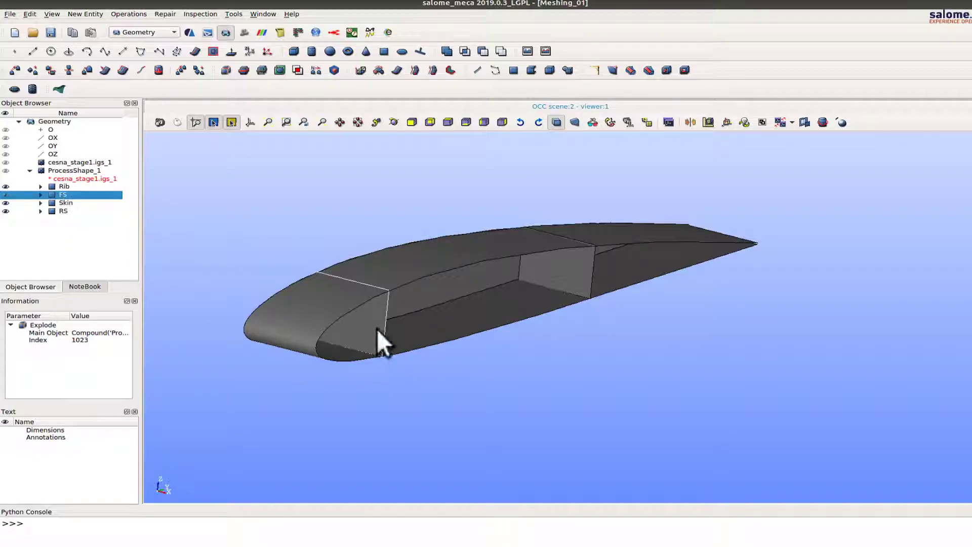
left_click(69, 204)
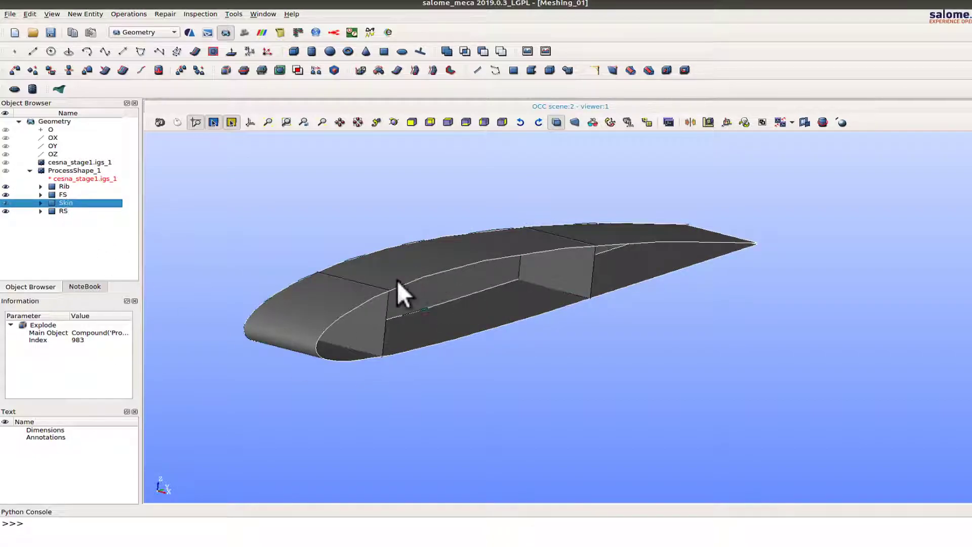
key("Down")
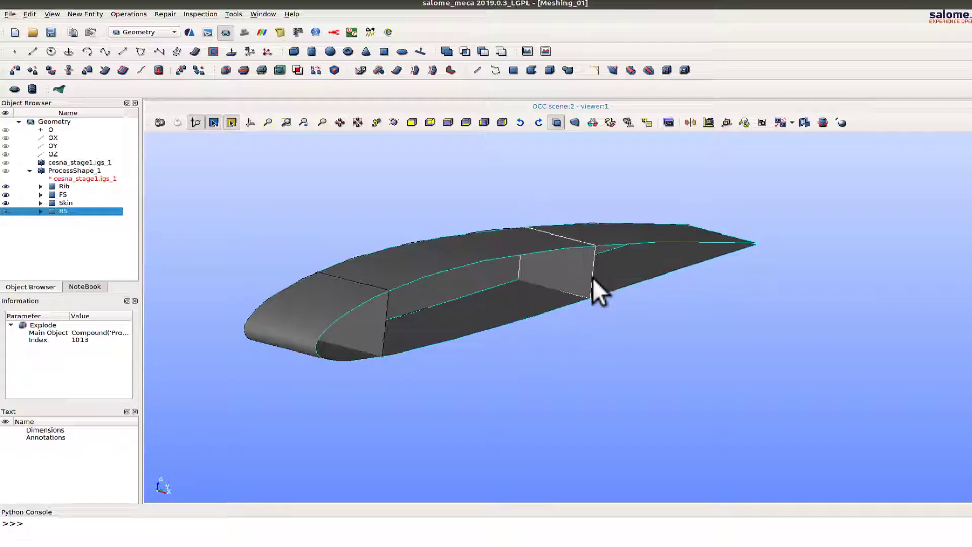
Step: Orbit and tilt the wing to view it from several angles, including a side profile
right_click_drag(715, 304, 630, 286, "ctrl")
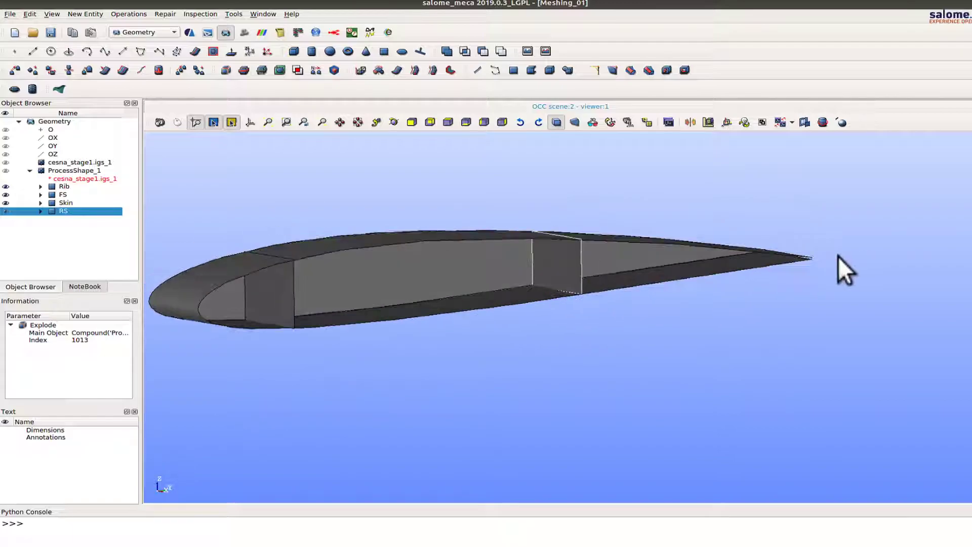
mouse_move(807, 288)
right_mouse_down("ctrl")
mouse_move(815, 275)
mouse_move(804, 296)
right_mouse_up("ctrl")
scroll(803, 293, "down", 3)
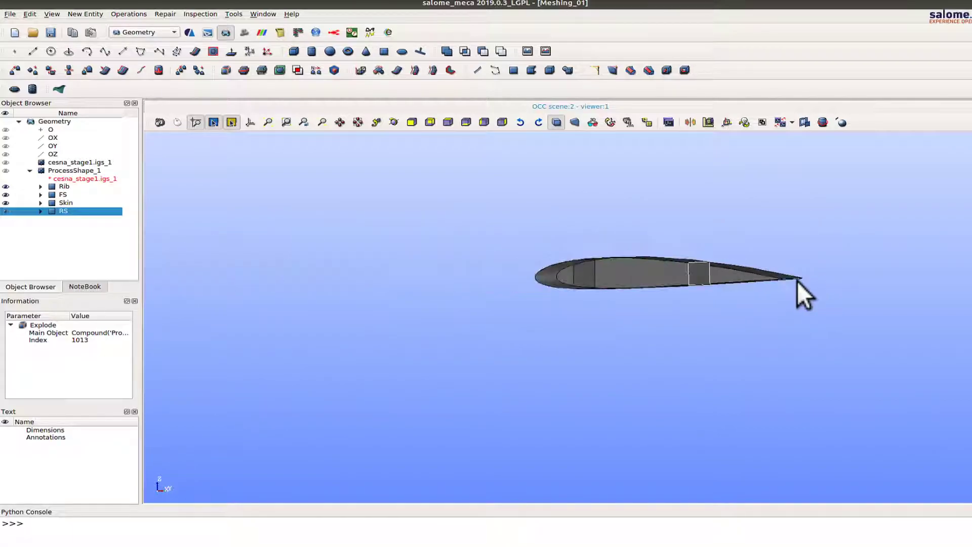
scroll(804, 294, "up", 10)
right_click_drag(664, 325, 688, 289, "ctrl")
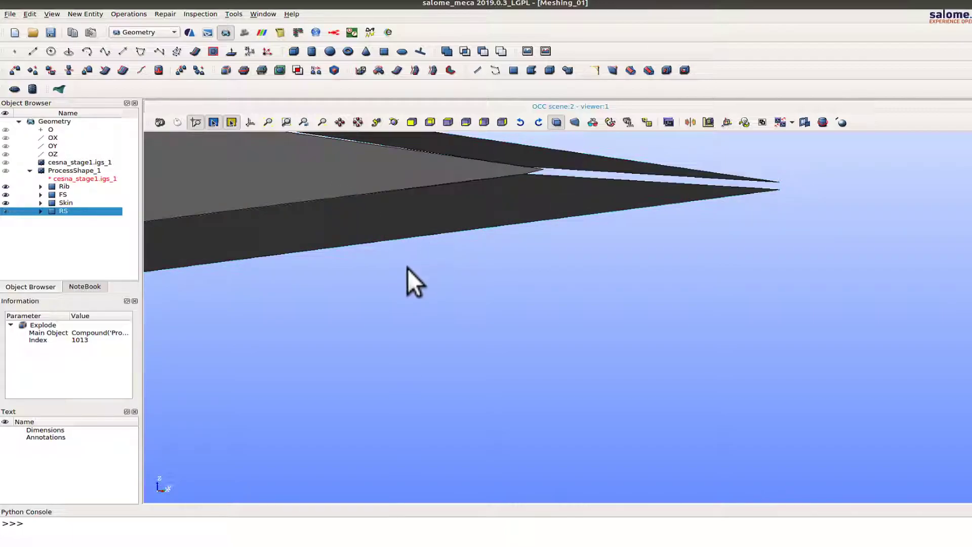
right_click_drag(559, 253, 681, 312, "ctrl")
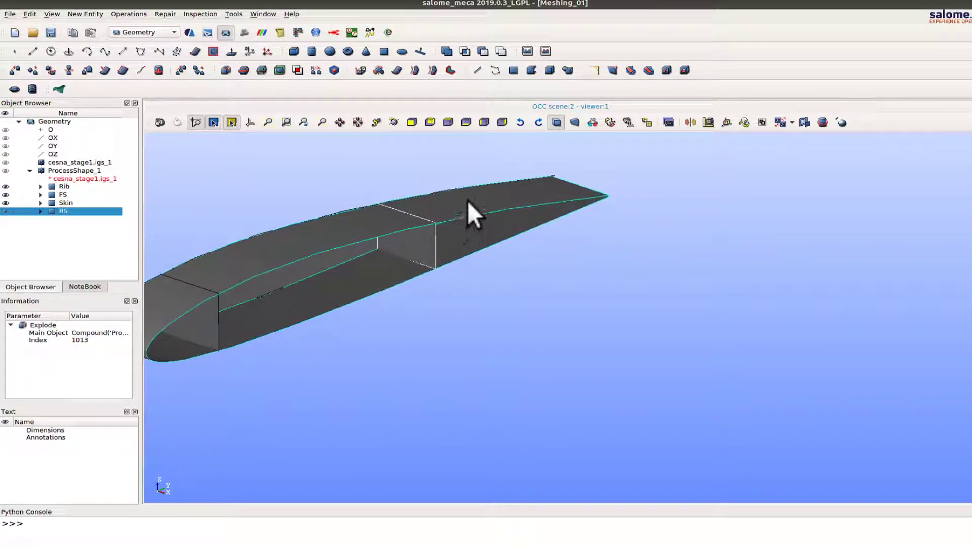
Step: Select the Rib through RS groups and show only those four
left_click(65, 187, "shift")
right_click(66, 199)
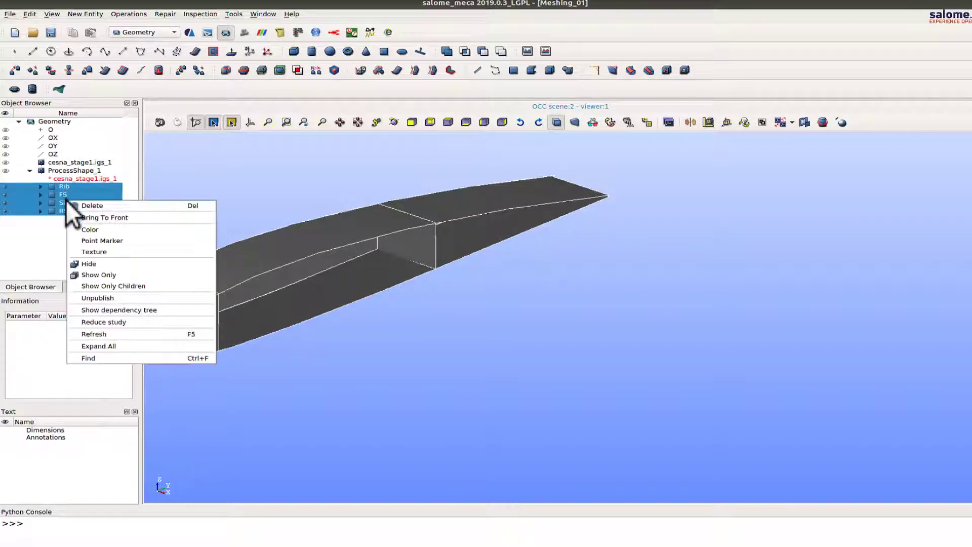
left_click(98, 274)
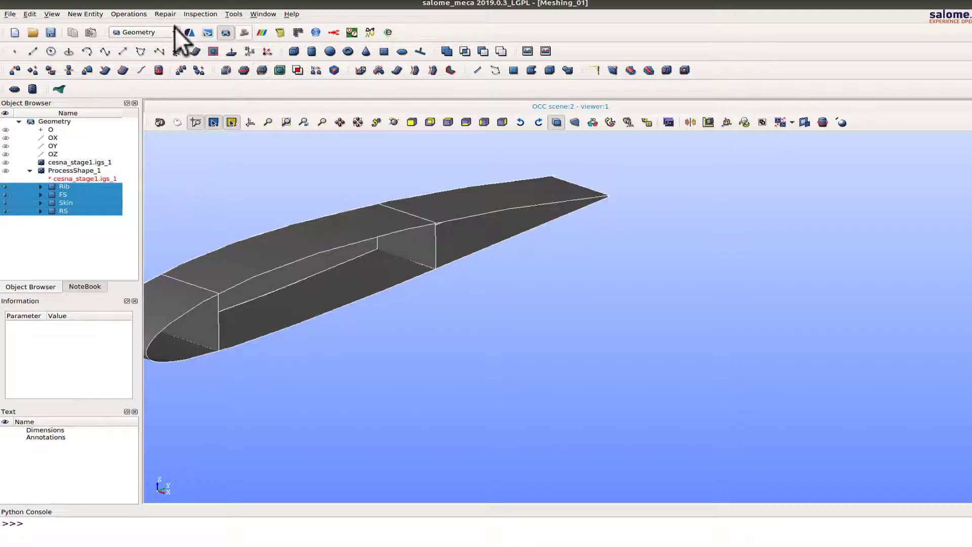
Step: Fuse the four selected groups into the new shape Fuse_1
left_click(127, 14)
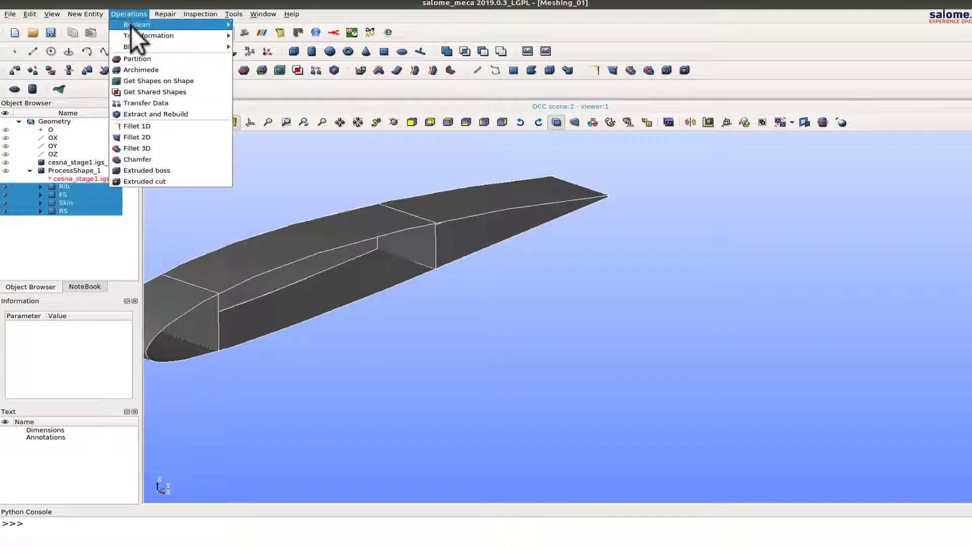
mouse_move(132, 26)
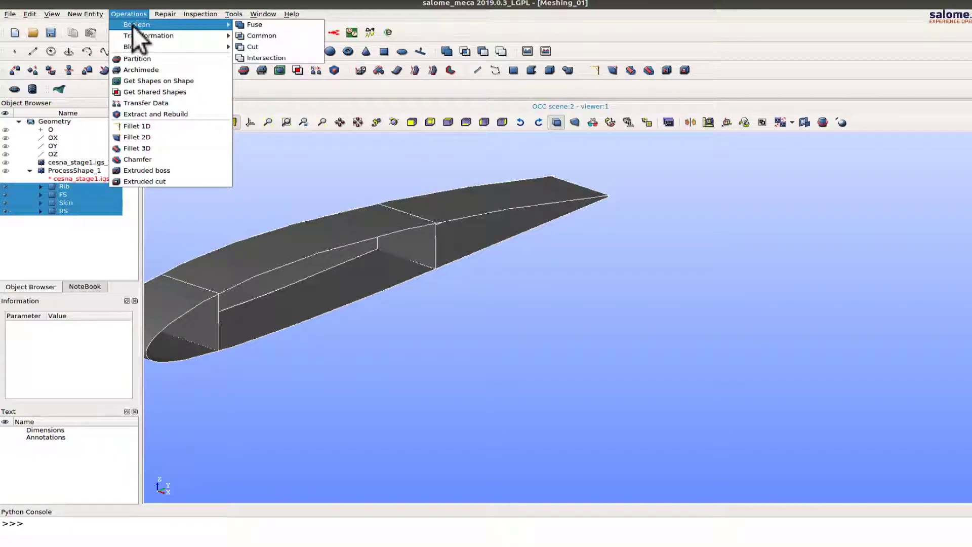
left_click(254, 26)
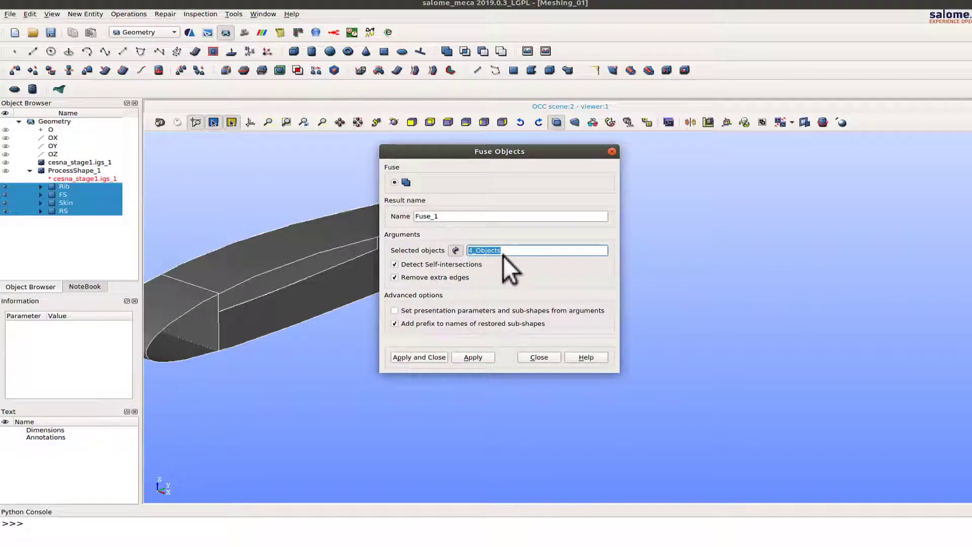
left_click(415, 360)
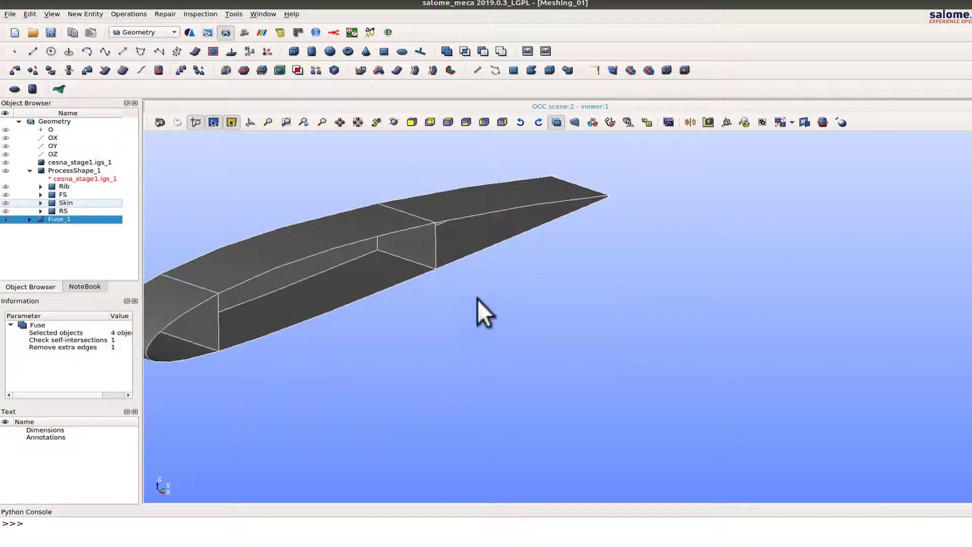
right_click_drag(477, 299, 290, 224, "ctrl")
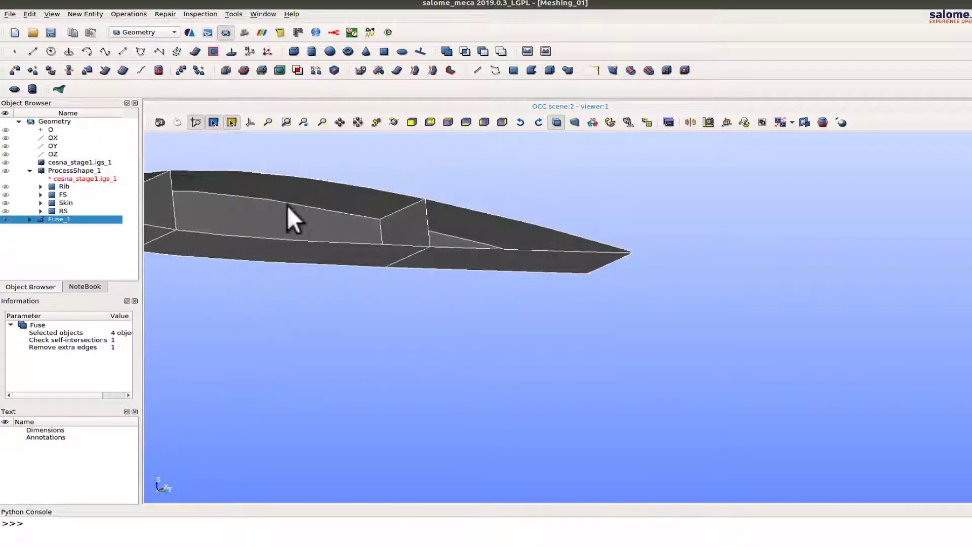
right_click_drag(341, 256, 355, 357, "ctrl")
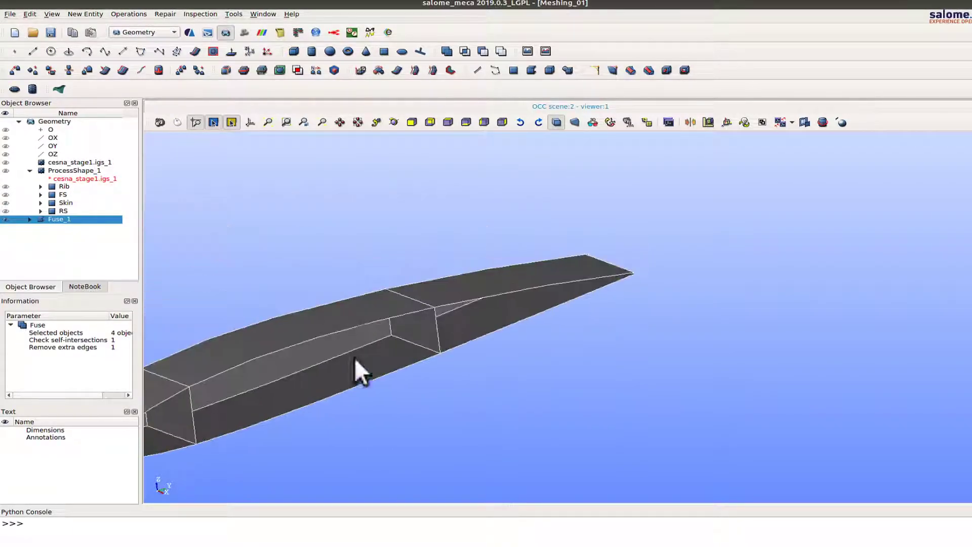
right_click_drag(551, 330, 646, 263, "ctrl")
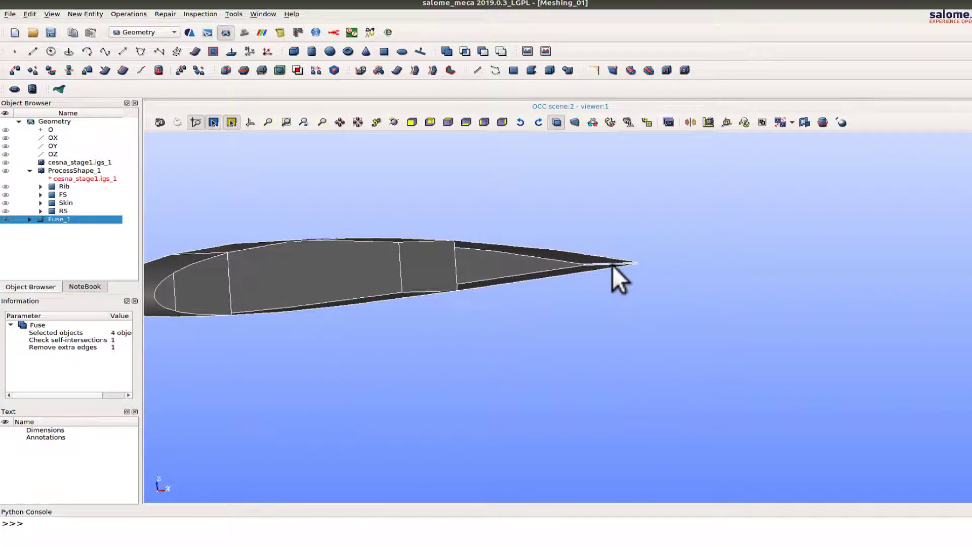
right_click_drag(580, 300, 624, 337, "ctrl")
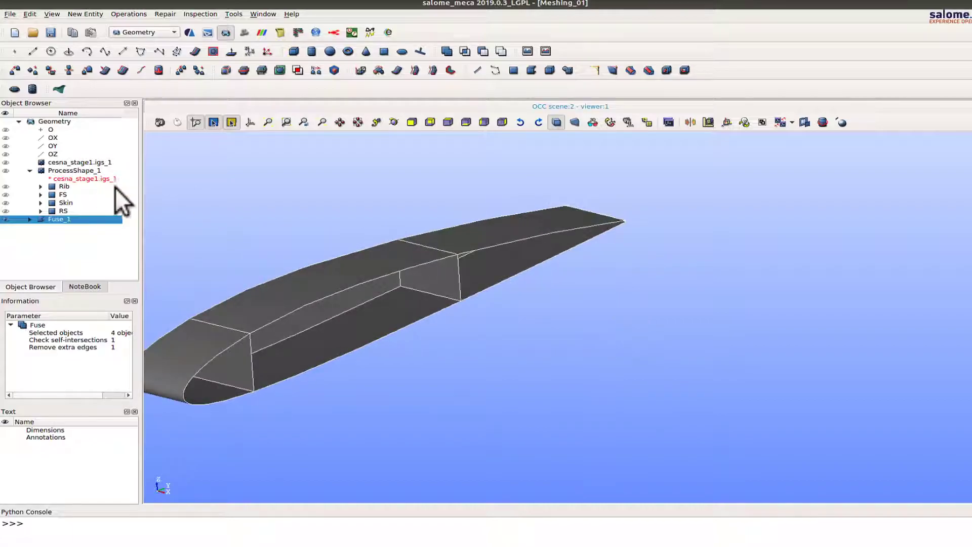
Step: Show only the Rib, FS, Skin and RS groups, then narrow the display to the Skin alone
left_click(66, 187)
left_click(62, 211, "shift")
right_click(68, 207)
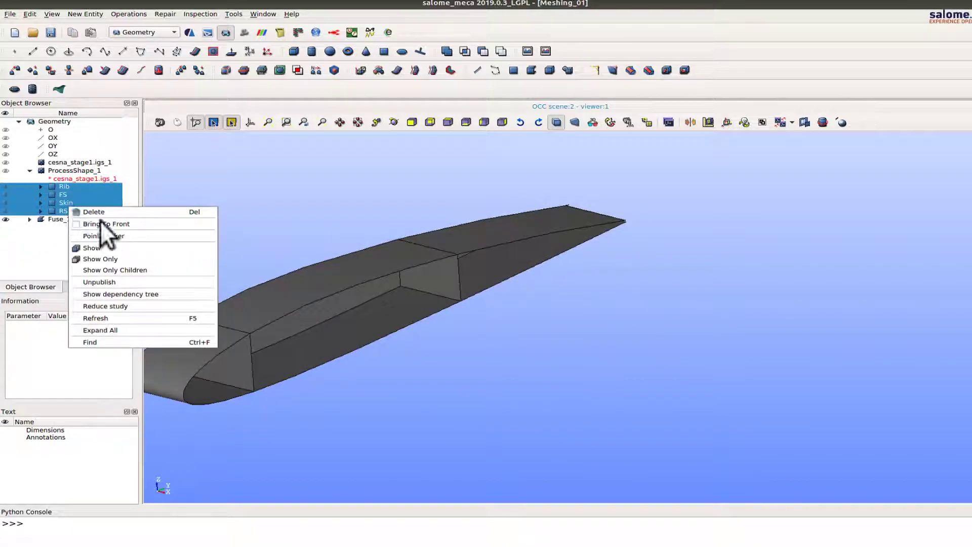
left_click(108, 260)
right_click_drag(564, 294, 554, 261, "ctrl")
left_click(68, 203)
right_click(69, 205)
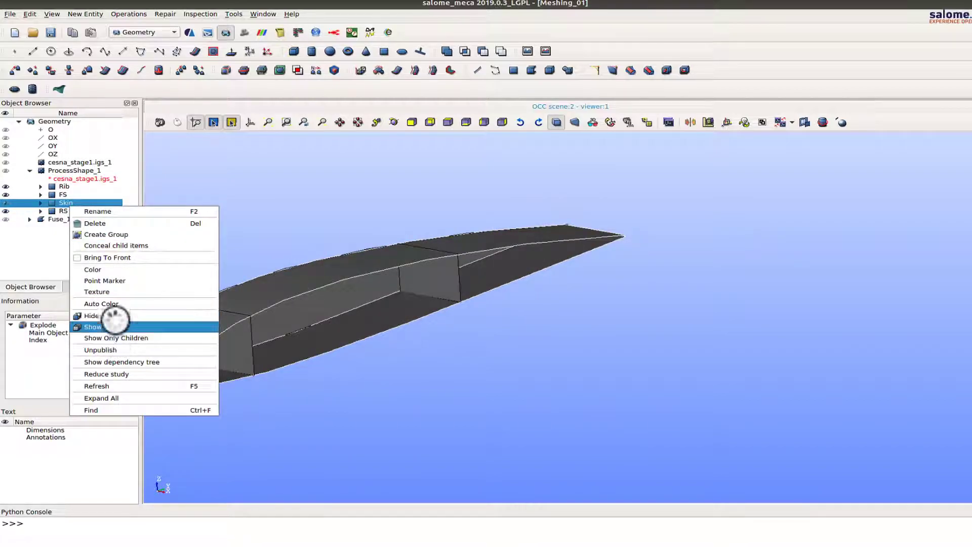
left_click(108, 326)
right_click_drag(585, 276, 560, 295, "ctrl")
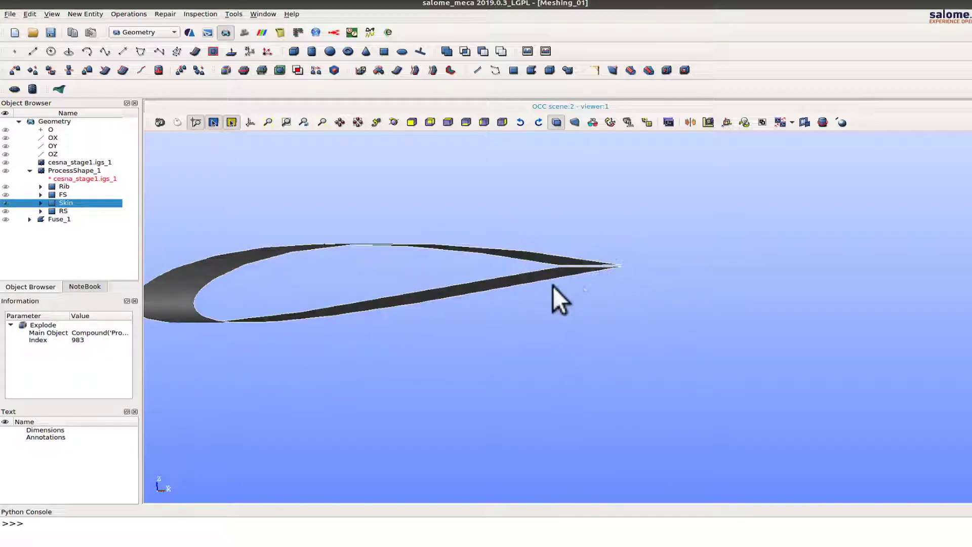
Step: Set up sewing of the Skin with tolerance 0.2 and detect its one closed free boundary
left_click(130, 14)
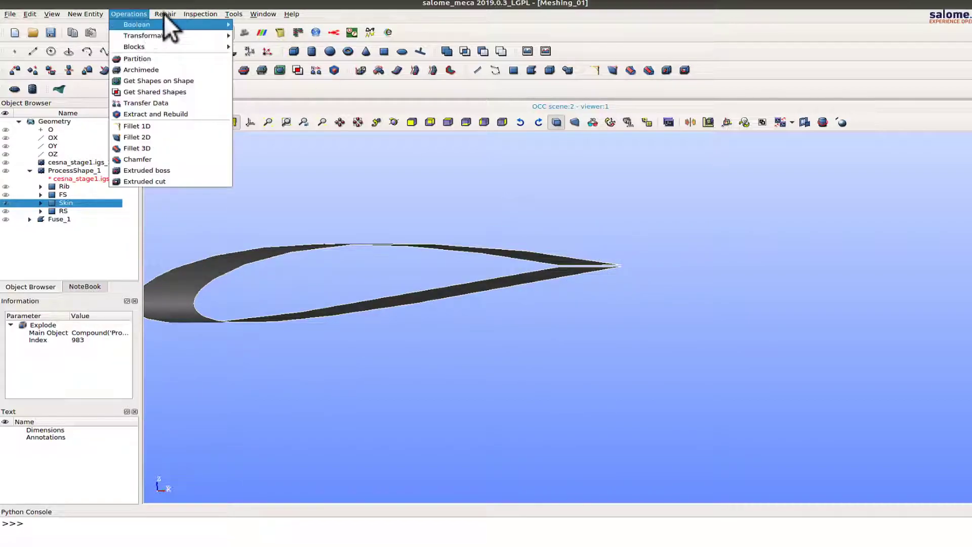
mouse_move(163, 14)
left_click(178, 80)
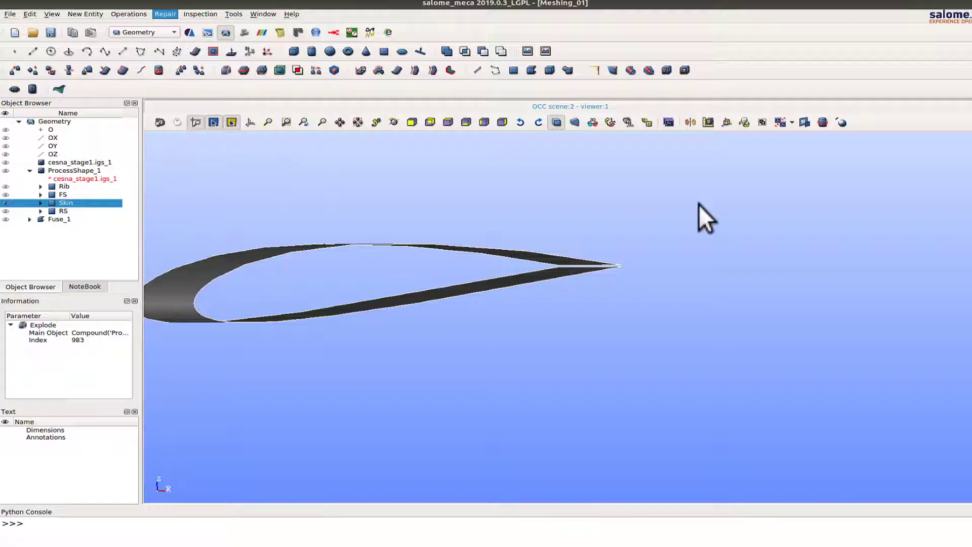
left_click_drag(472, 171, 602, 164)
double_click(650, 287)
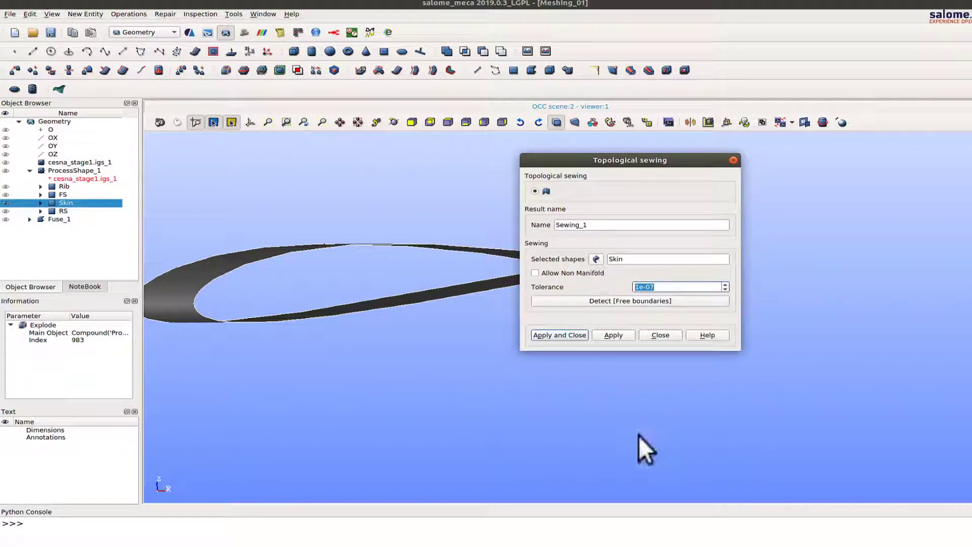
type("0.")
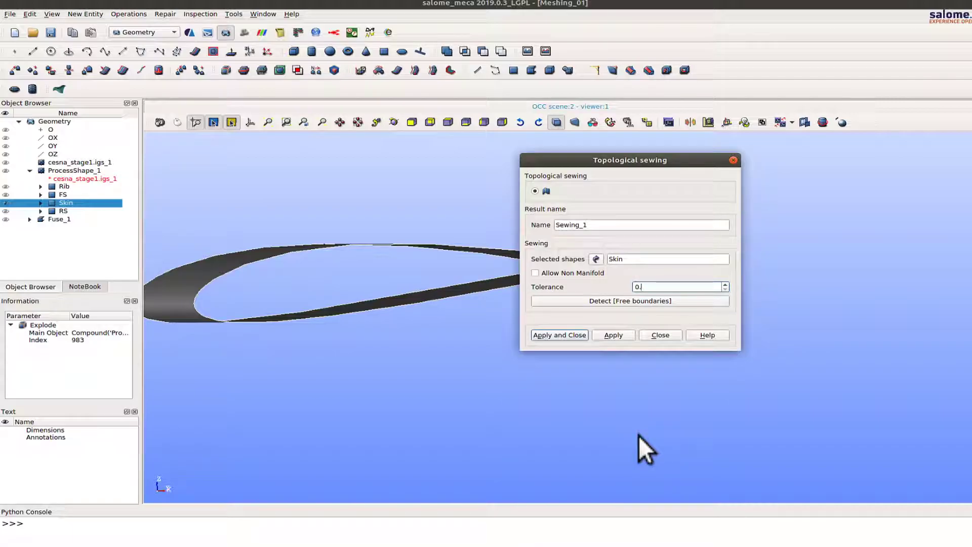
type("2")
left_click_drag(621, 161, 753, 158)
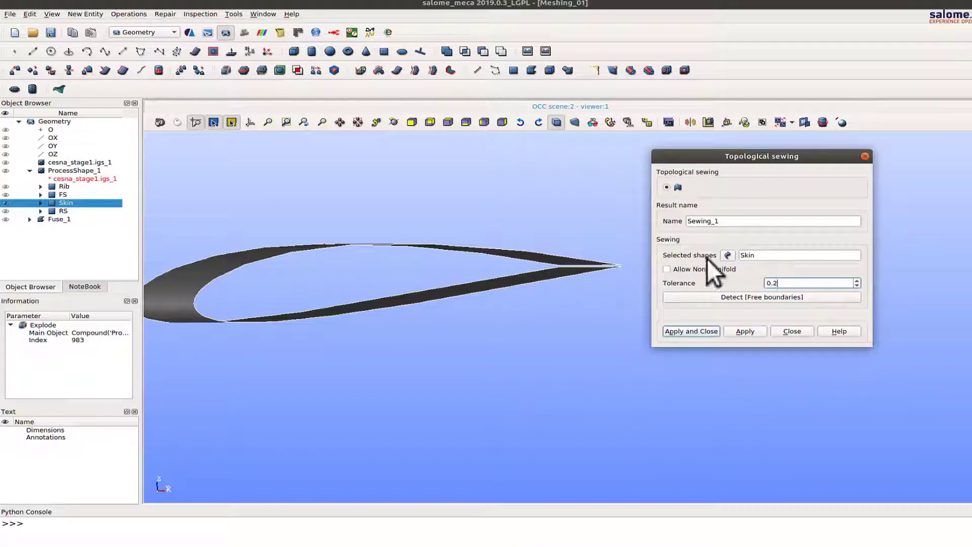
left_click(749, 299)
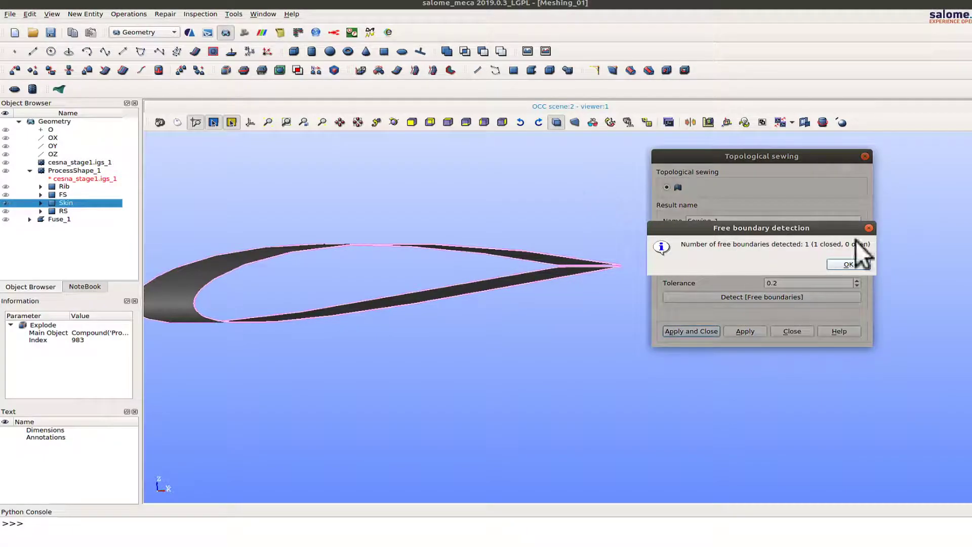
key("Return")
mouse_move(514, 191)
right_mouse_down("ctrl")
mouse_move(531, 222)
mouse_move(524, 178)
right_mouse_up("ctrl")
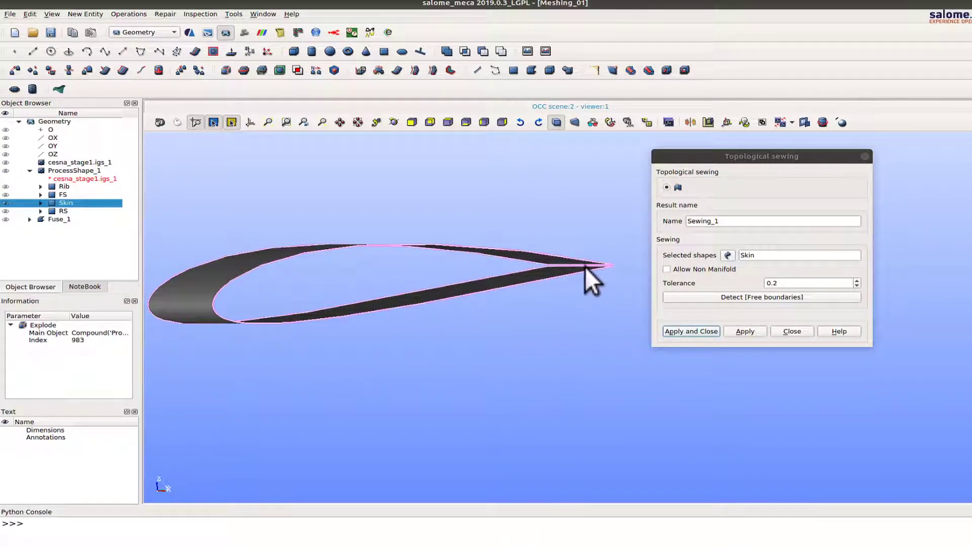
Step: Apply sewing to create Sewing_1, confirm it has 2 closed free boundaries, and close the dialog
left_click(749, 331)
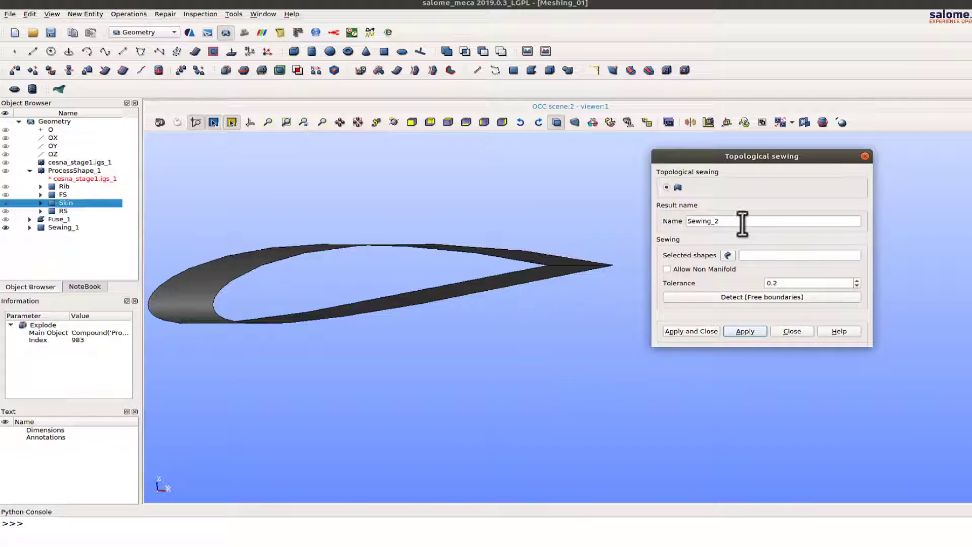
left_click(728, 255)
left_click(505, 248)
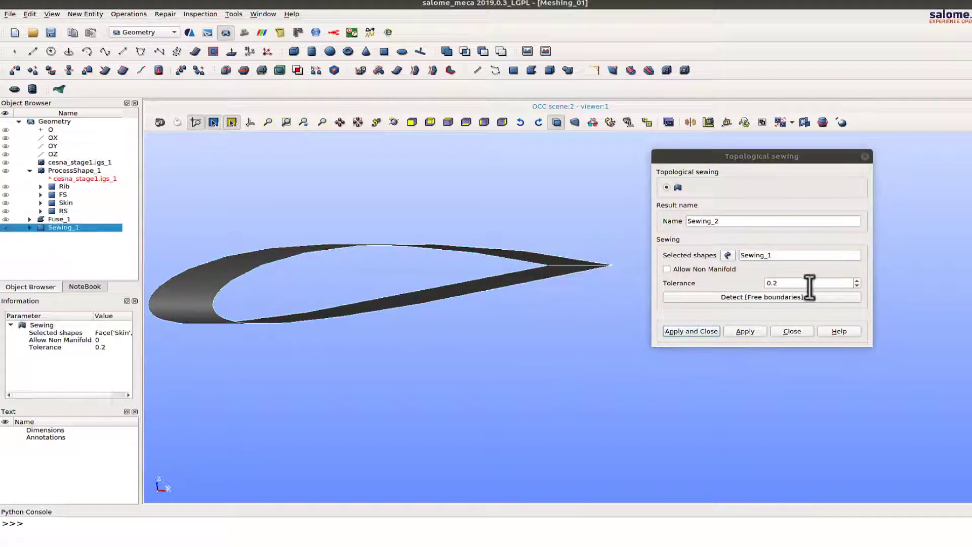
left_click(730, 299)
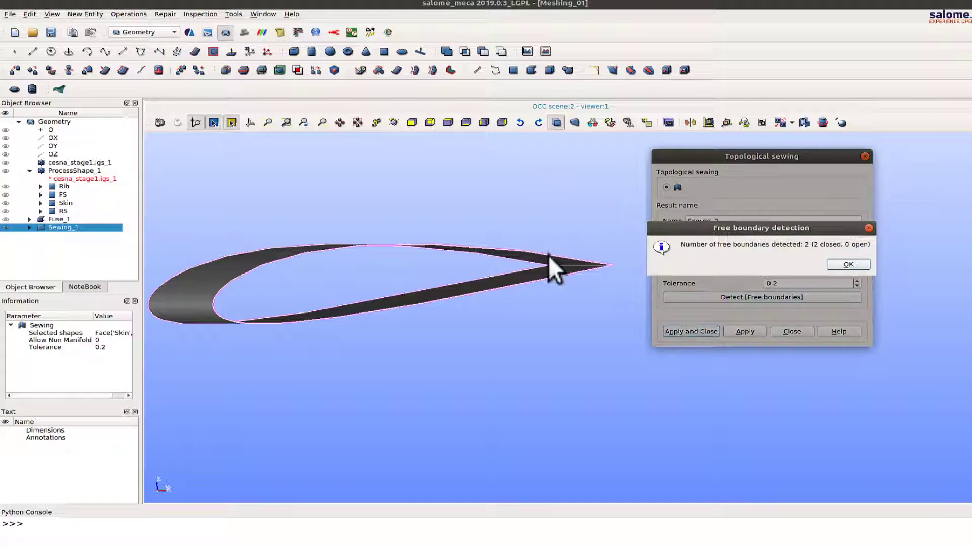
left_click(847, 265)
left_click(793, 332)
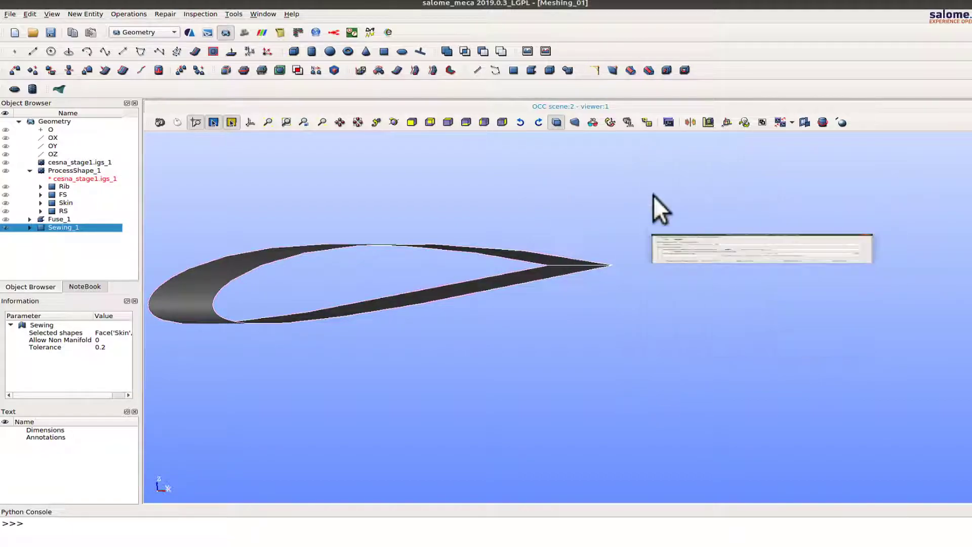
right_click_drag(603, 189, 618, 219, "ctrl")
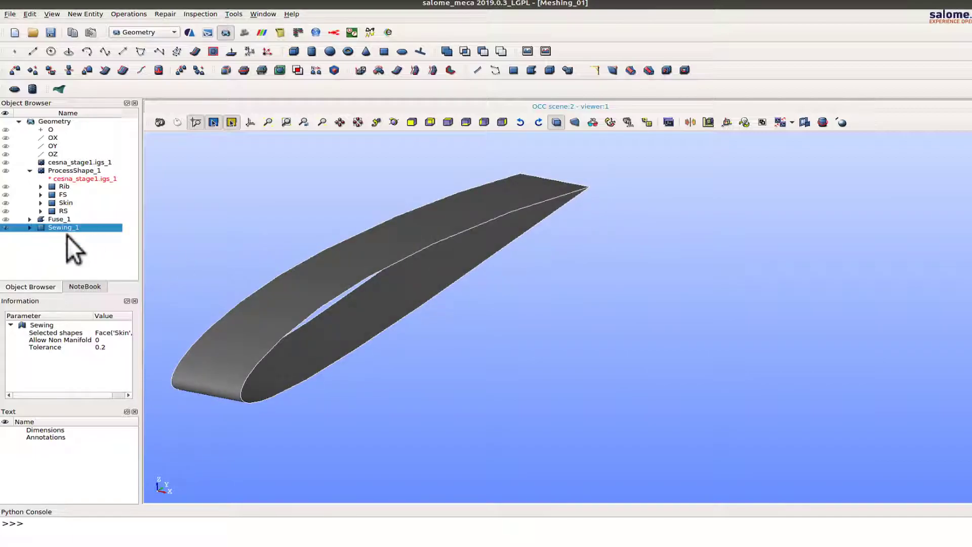
Step: Select Rib, FS, RS and Sewing_1 and show only those parts
left_click(68, 195, "ctrl")
left_click(65, 211, "ctrl")
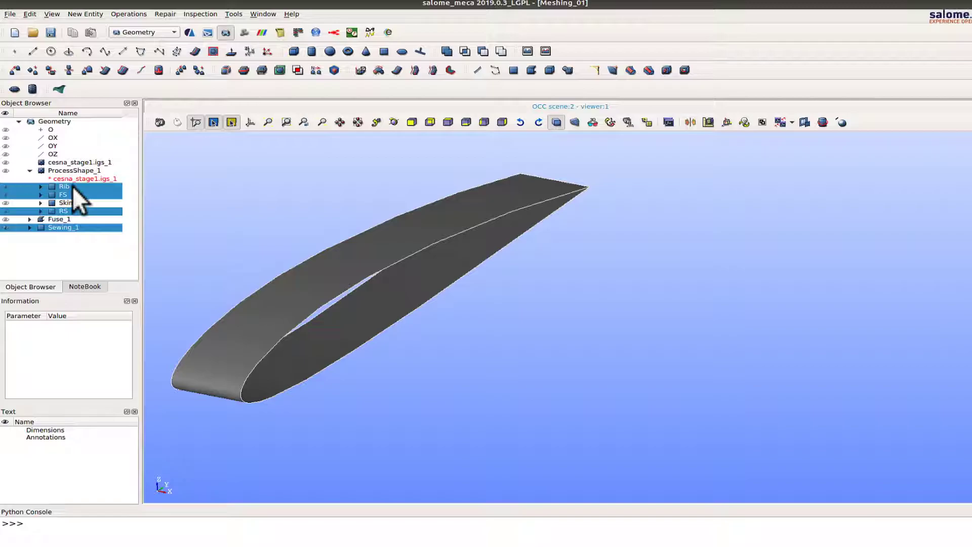
right_click(72, 186)
left_click(112, 272)
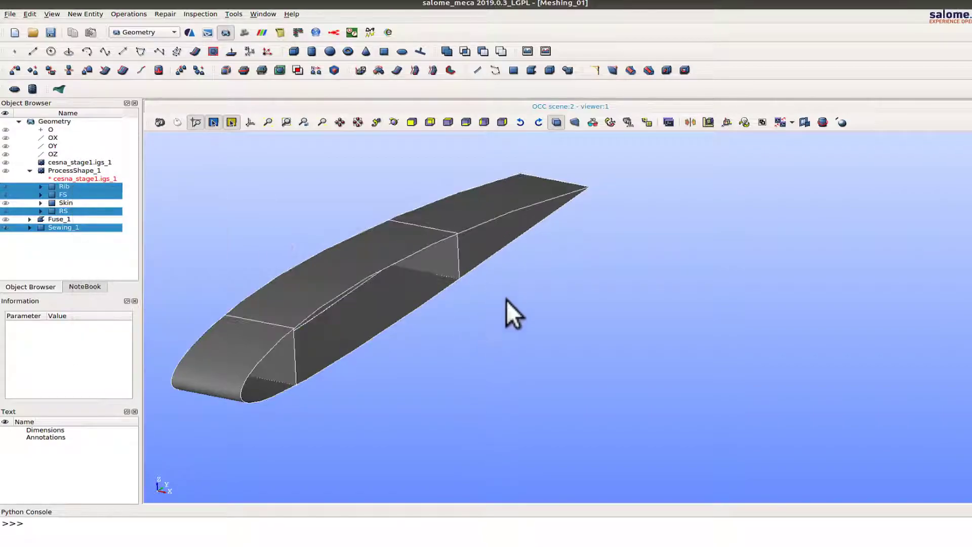
right_click_drag(510, 310, 460, 269, "ctrl")
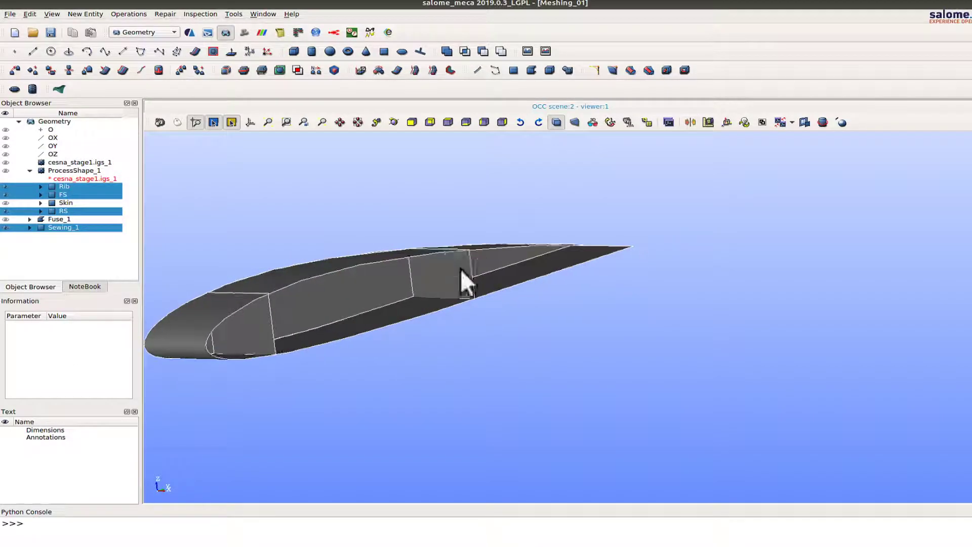
Step: Fuse the four parts into Fuse_2, then switch to the Mesh module
left_click(132, 17)
mouse_move(135, 28)
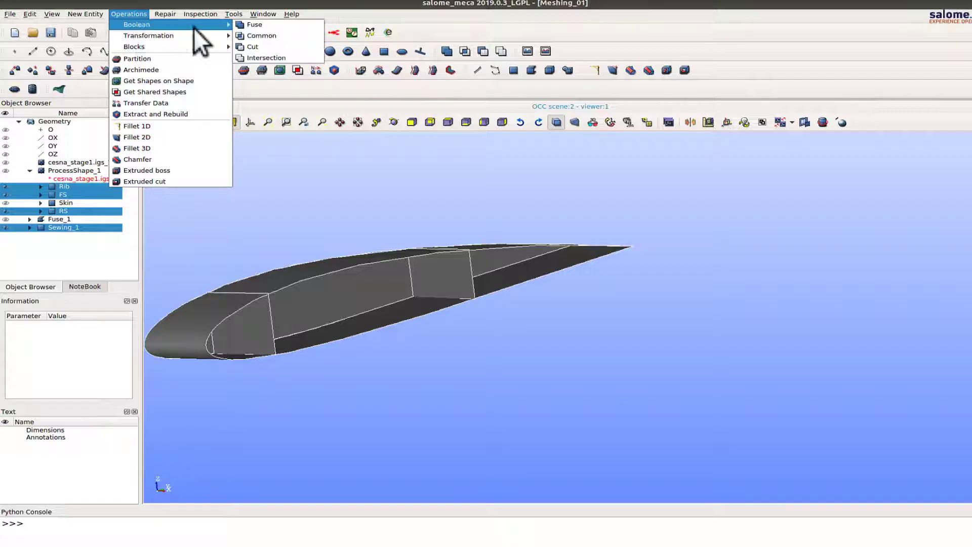
left_click(257, 25)
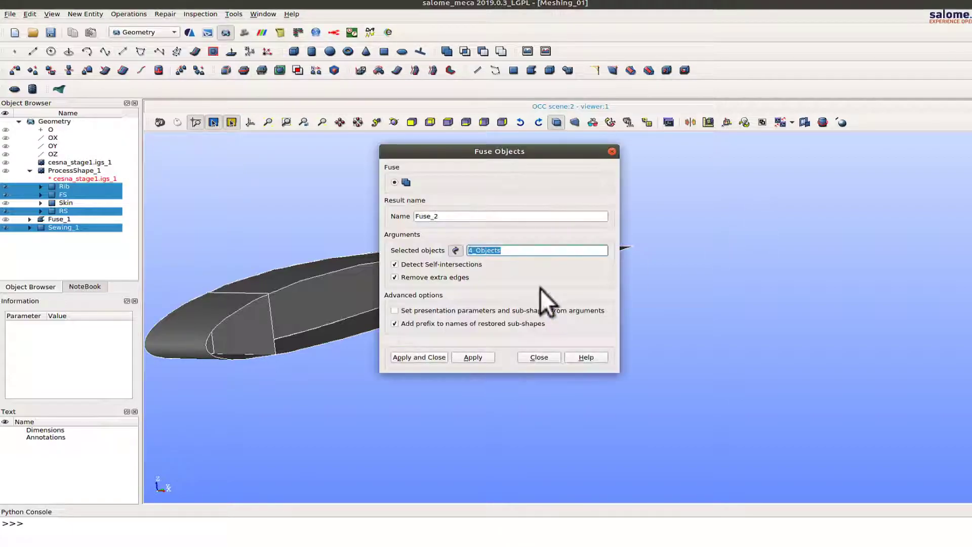
left_click(418, 357)
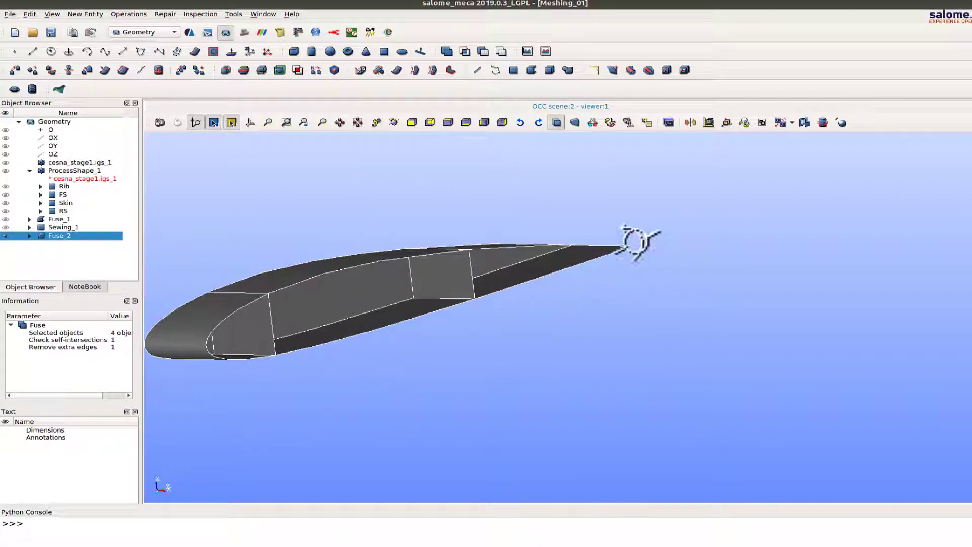
right_click_drag(642, 239, 557, 252, "ctrl")
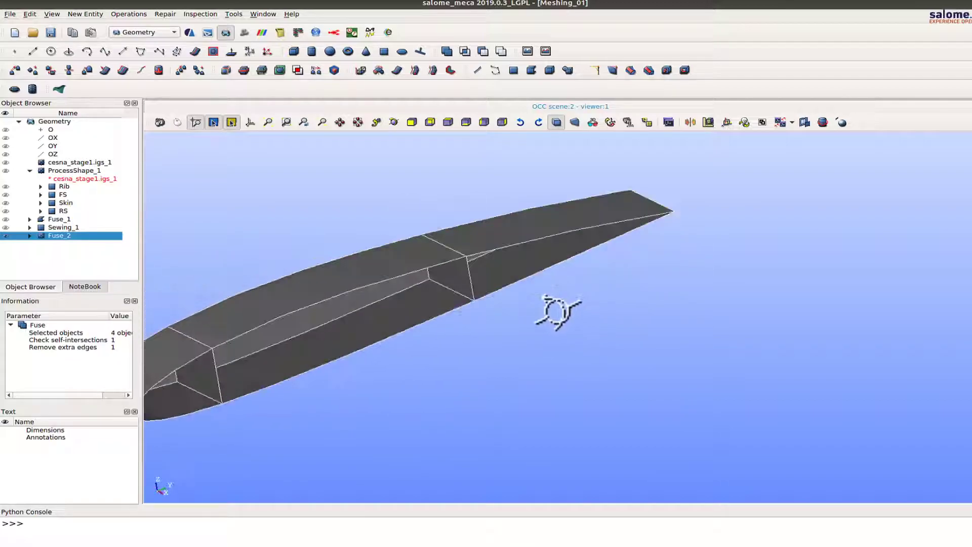
middle_click_drag(355, 236, 477, 224, "ctrl")
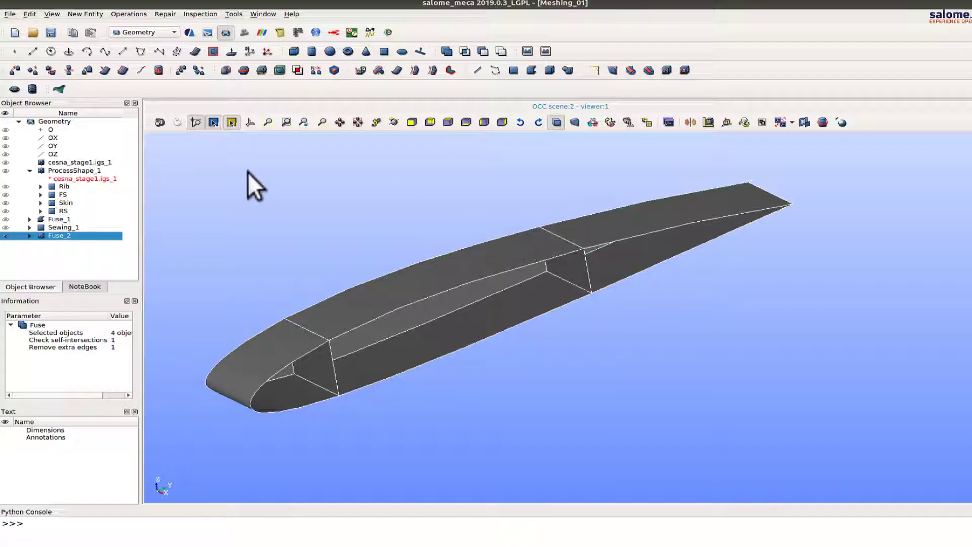
left_click(243, 33)
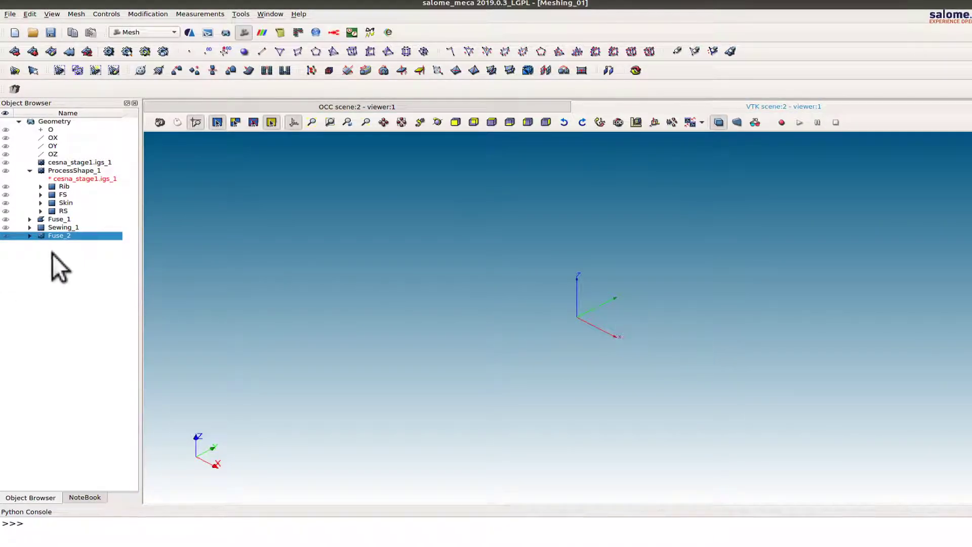
Step: Show only Fuse_2, fit it in the view and hide the axes trihedron
right_click(65, 236)
left_click(105, 277)
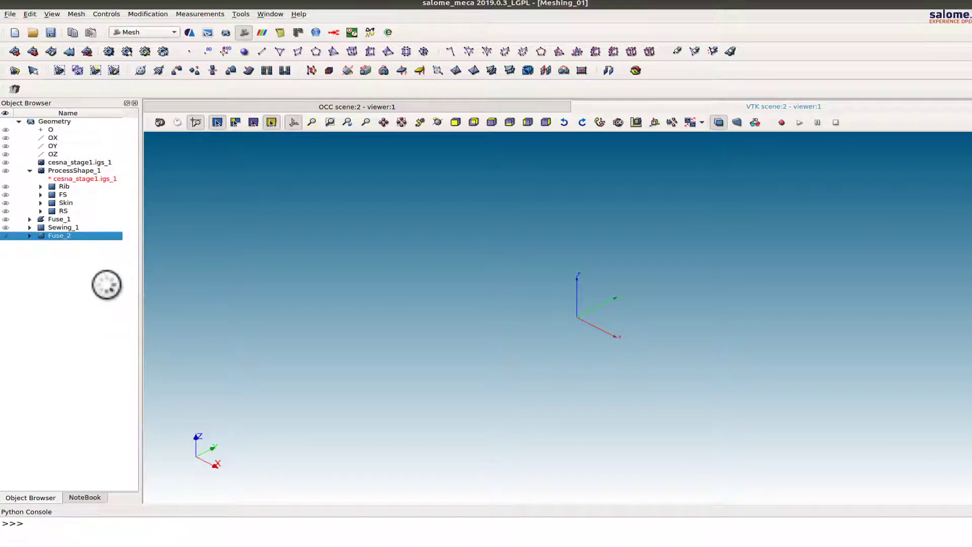
left_click(310, 124)
right_click_drag(707, 356, 689, 329, "ctrl")
left_click(293, 123)
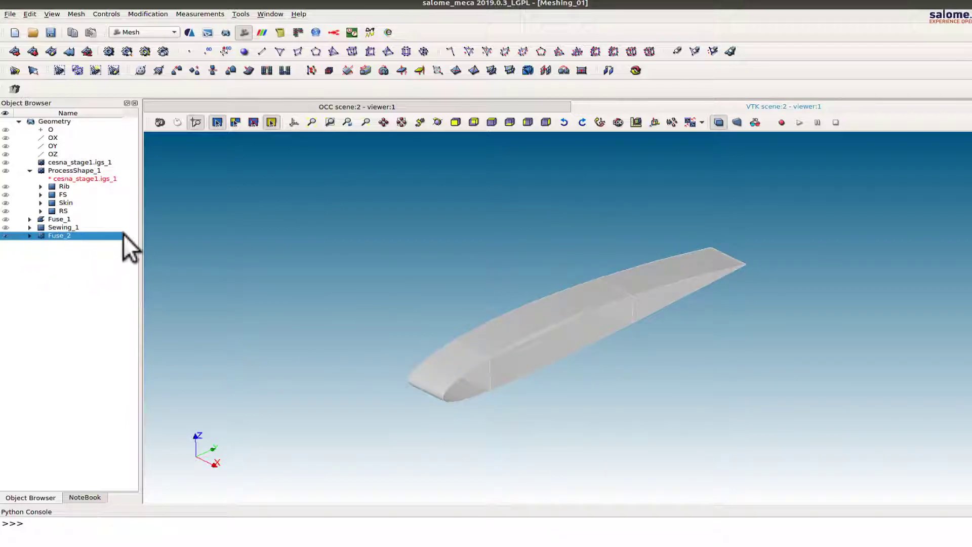
Step: Try Quadrangle: Mapping in Create Mesh, cancel without a mesh, and return to Geometry
left_click(76, 14)
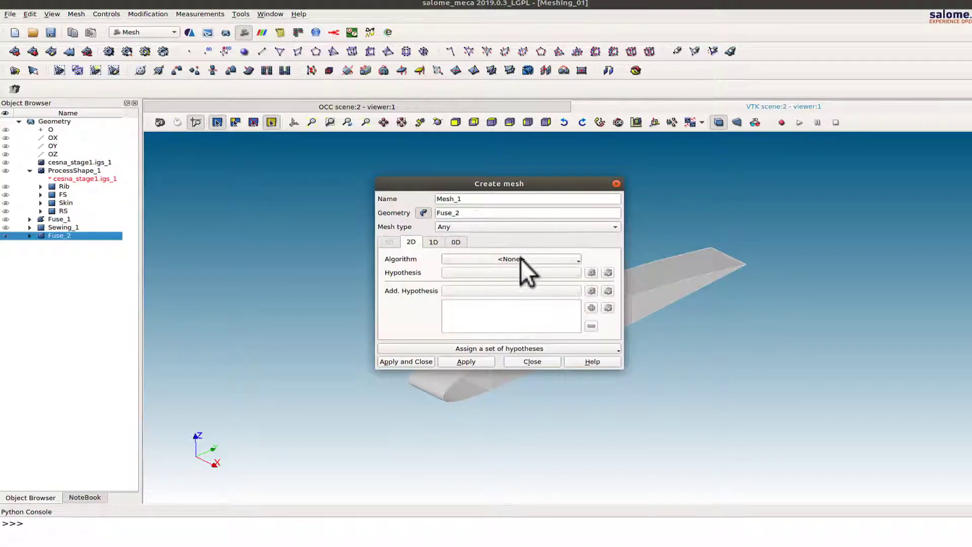
left_click(520, 258)
left_click(509, 296)
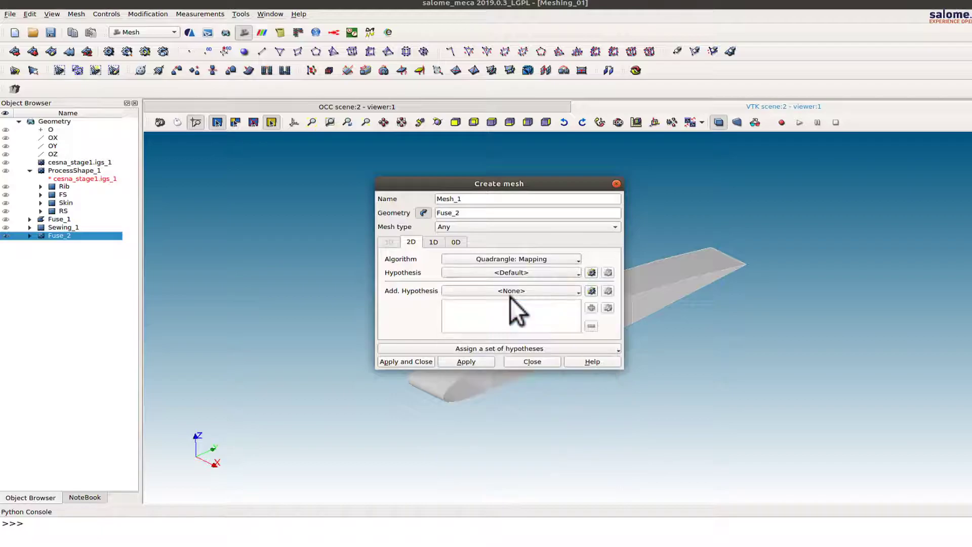
left_click(576, 273)
left_click(531, 363)
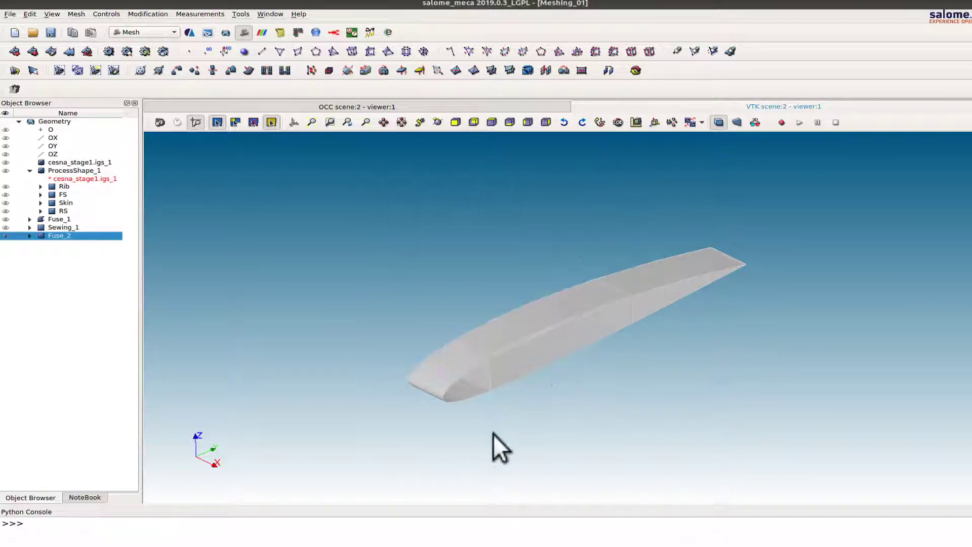
left_click(227, 35)
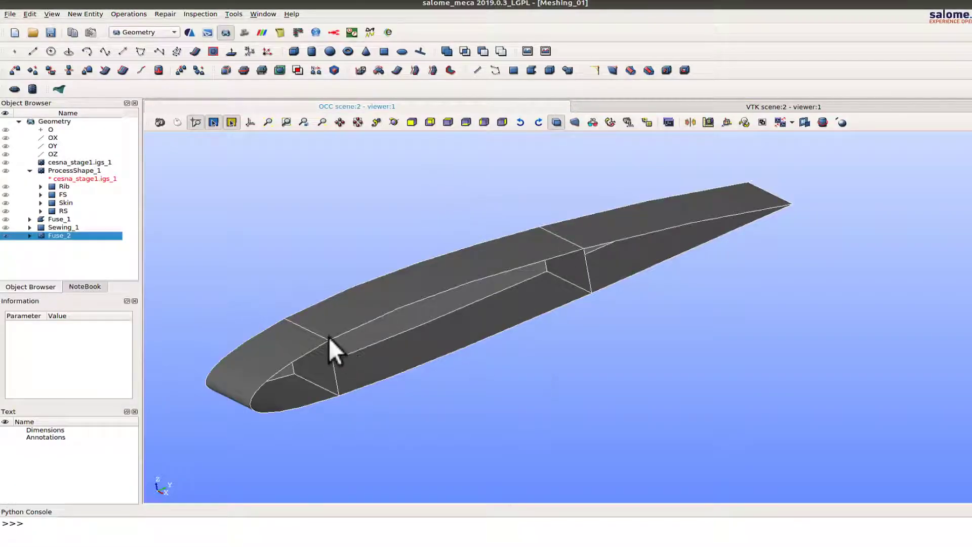
Step: Measure the coordinates of the upper and lower rib vertices, then switch to the Mesh module
scroll(322, 344, "down", 2)
scroll(322, 344, "up", 6)
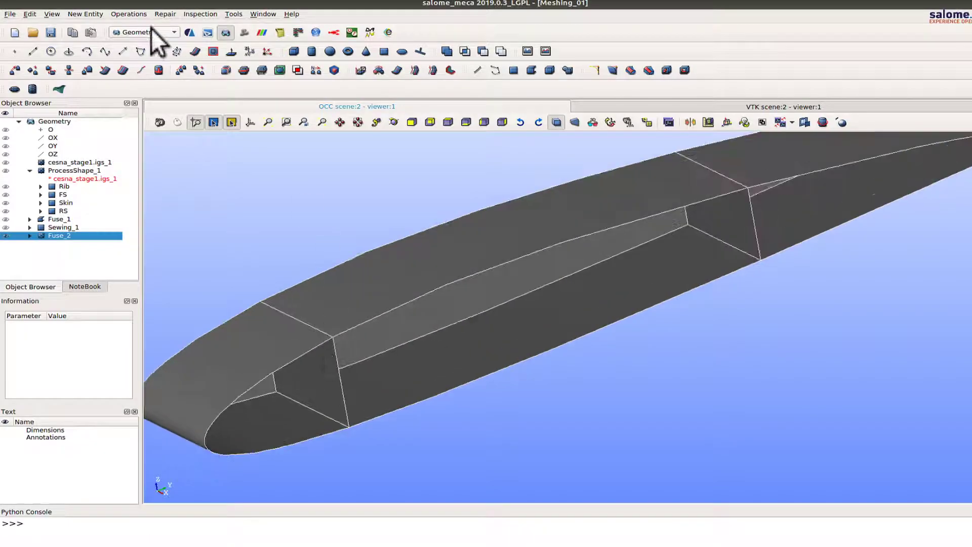
left_click(203, 15)
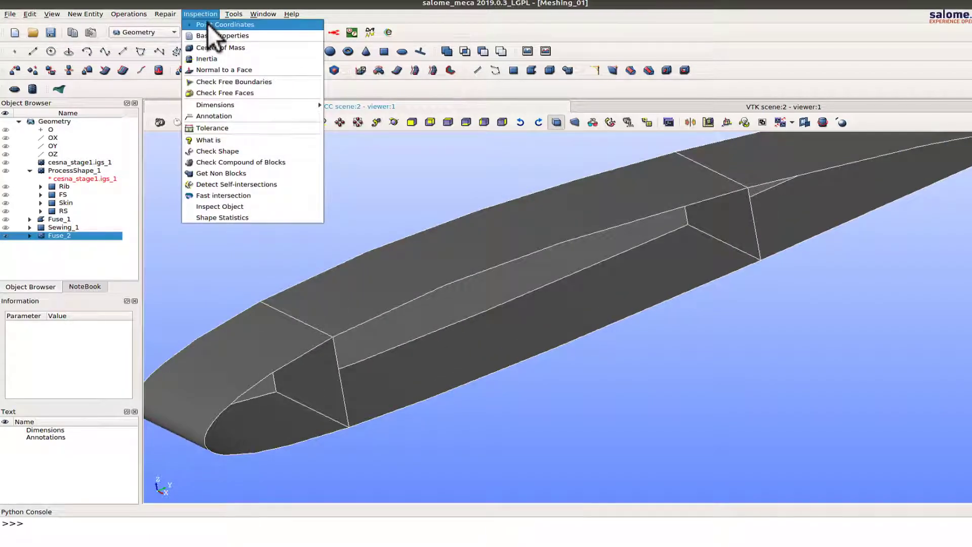
left_click(208, 26)
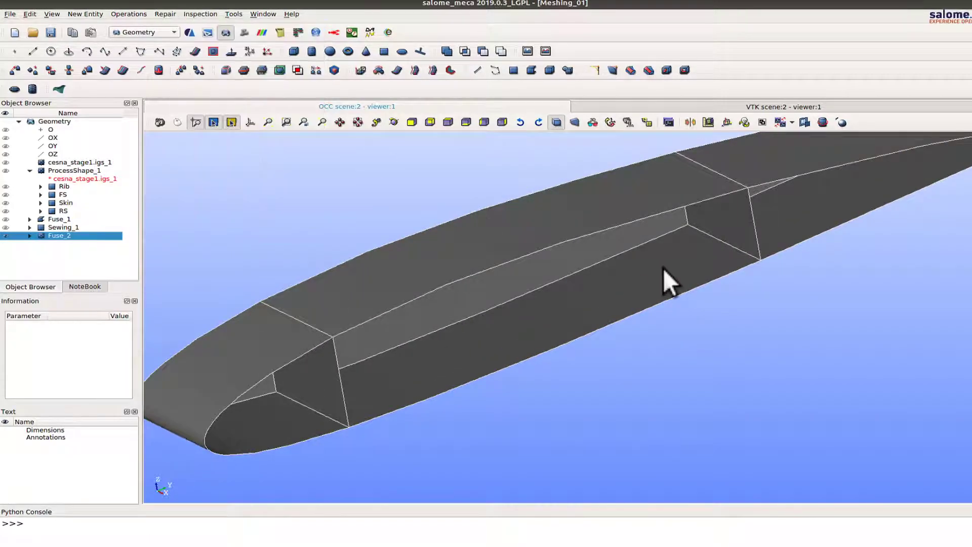
left_click(333, 337)
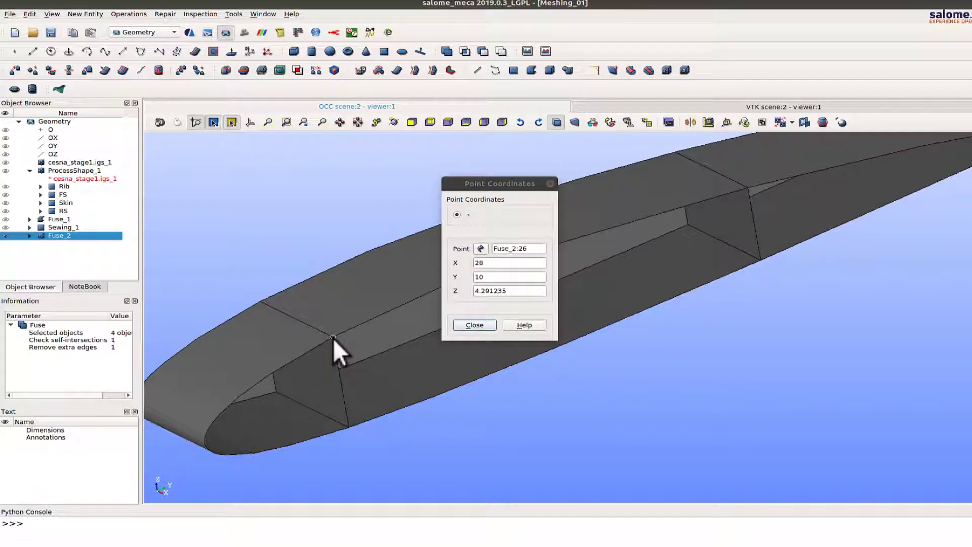
left_click(348, 427)
left_click(474, 326)
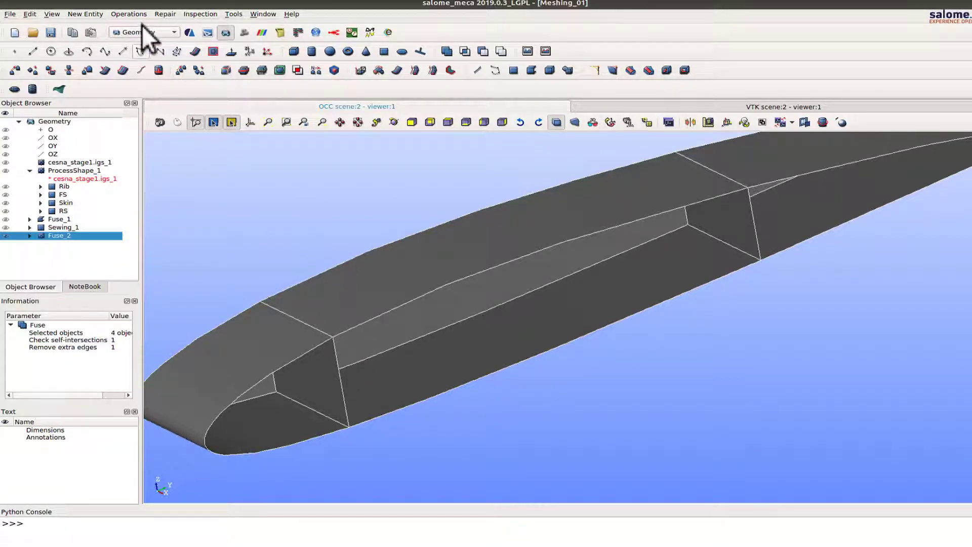
left_click(244, 31)
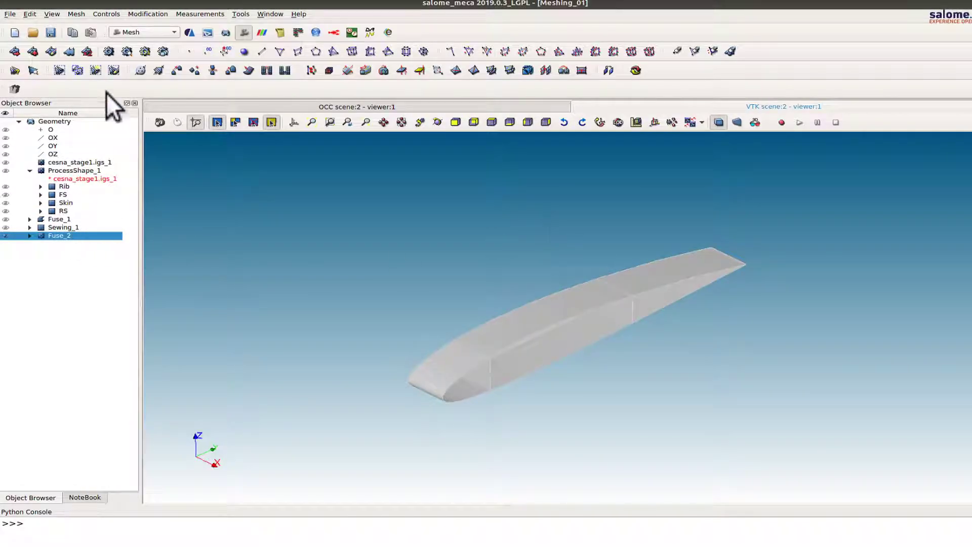
Step: Start a new mesh on Fuse_2 with Quadrangle: Mapping as the 2D algorithm
left_click(76, 14)
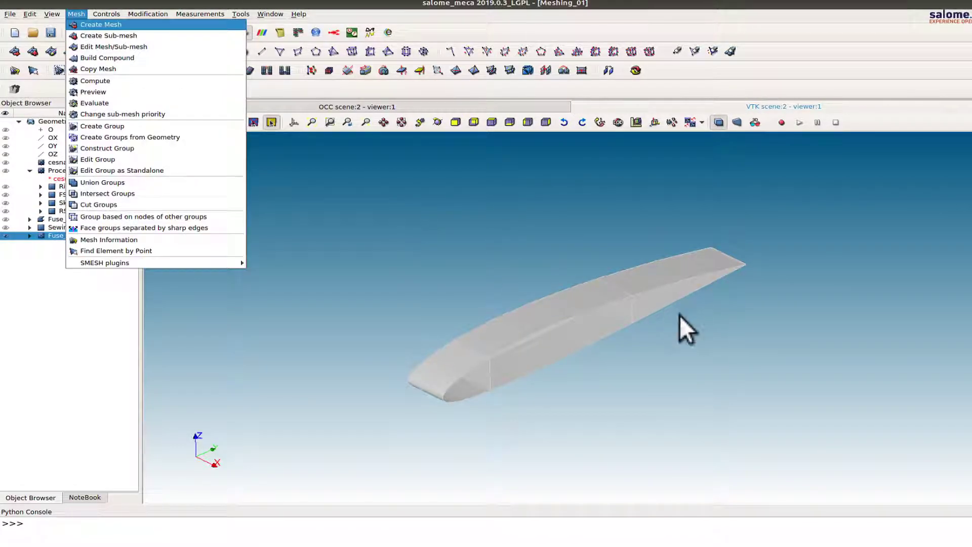
key("Return")
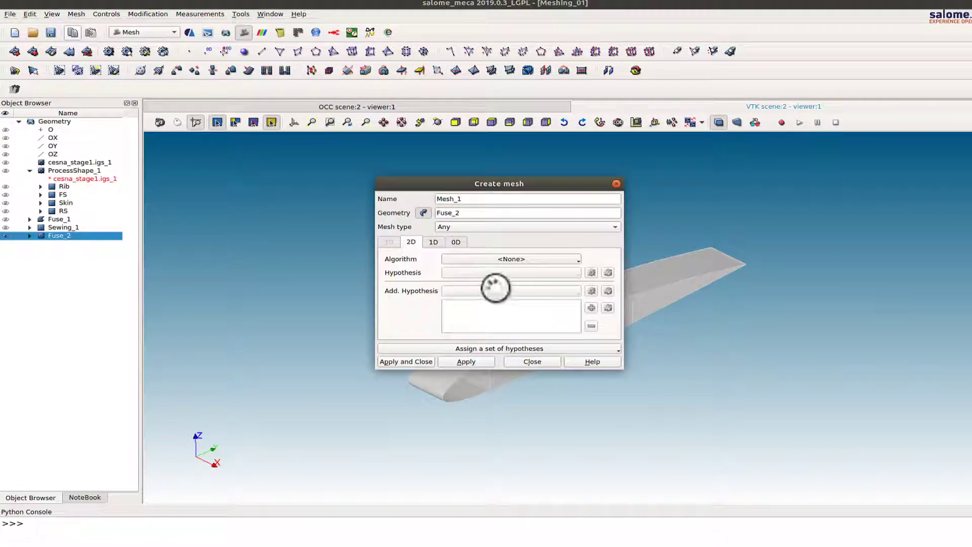
left_click(517, 260)
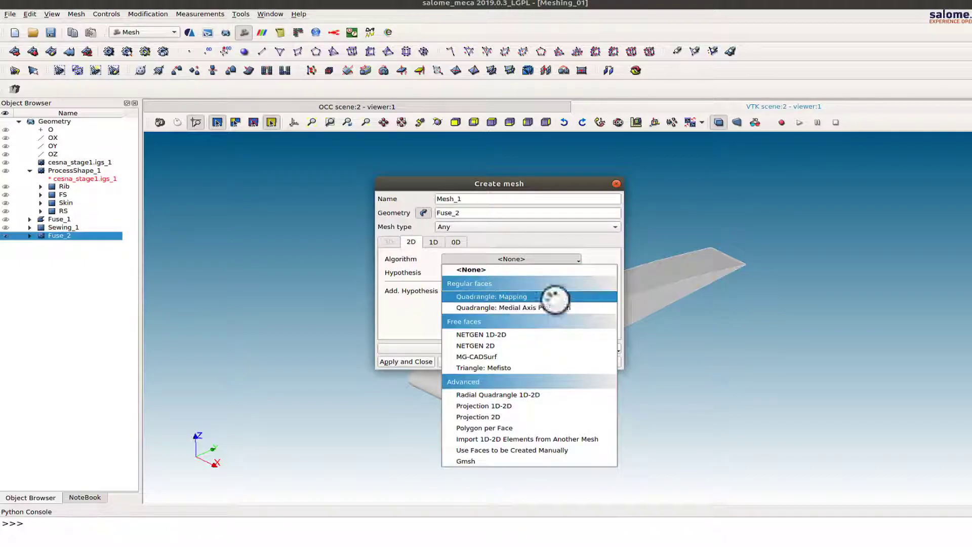
left_click(557, 298)
Step: Give edges Wire Discretisation with a Local Length of 1.5 and create Mesh_1
left_click(433, 242)
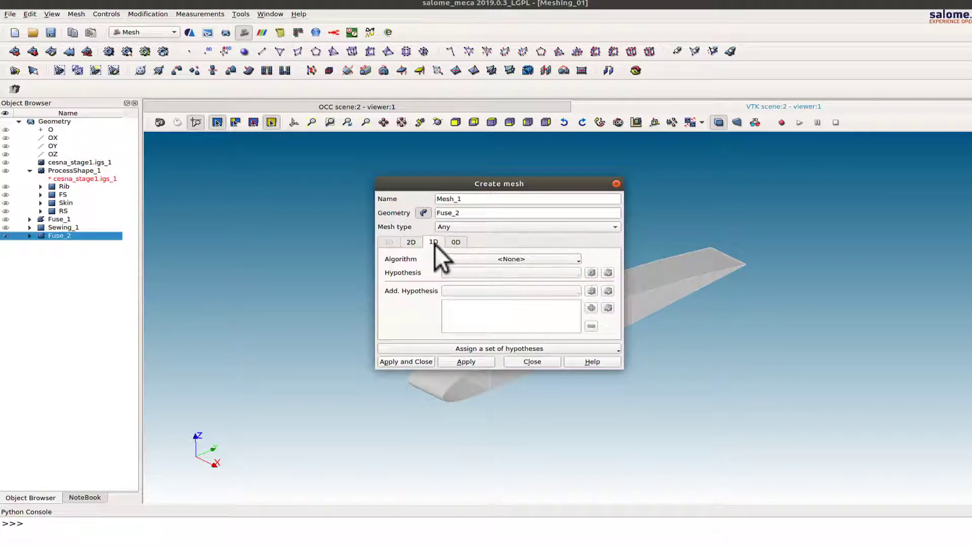
left_click(505, 258)
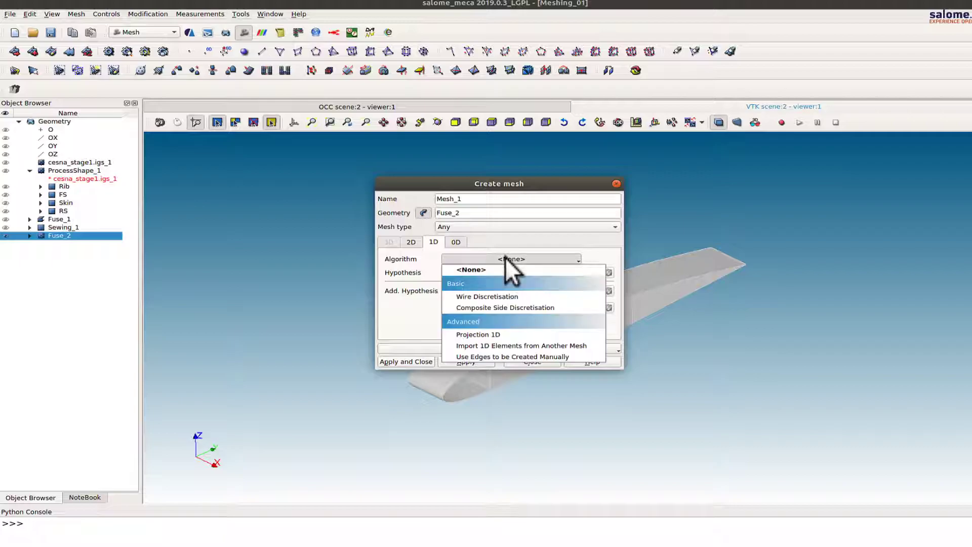
left_click(590, 294)
left_click(590, 272)
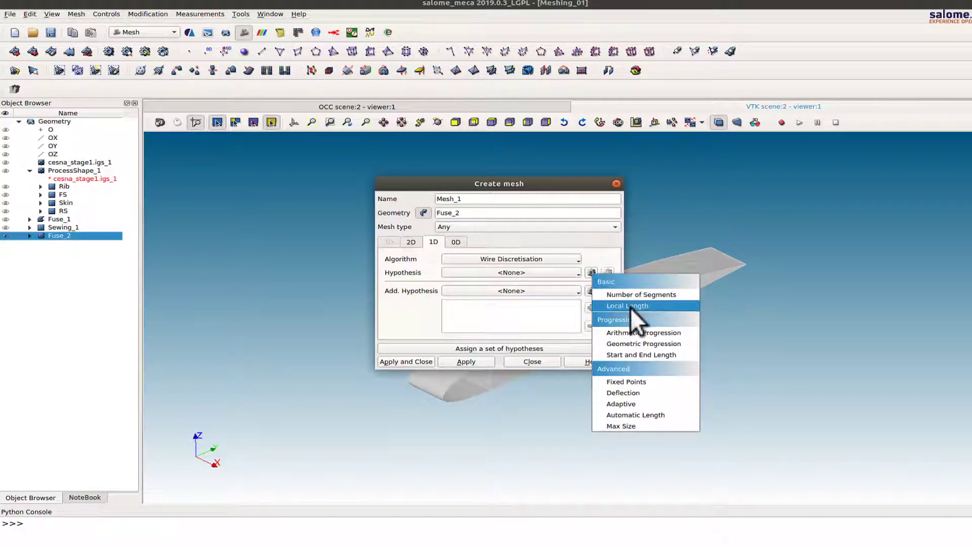
left_click(630, 306)
double_click(509, 262)
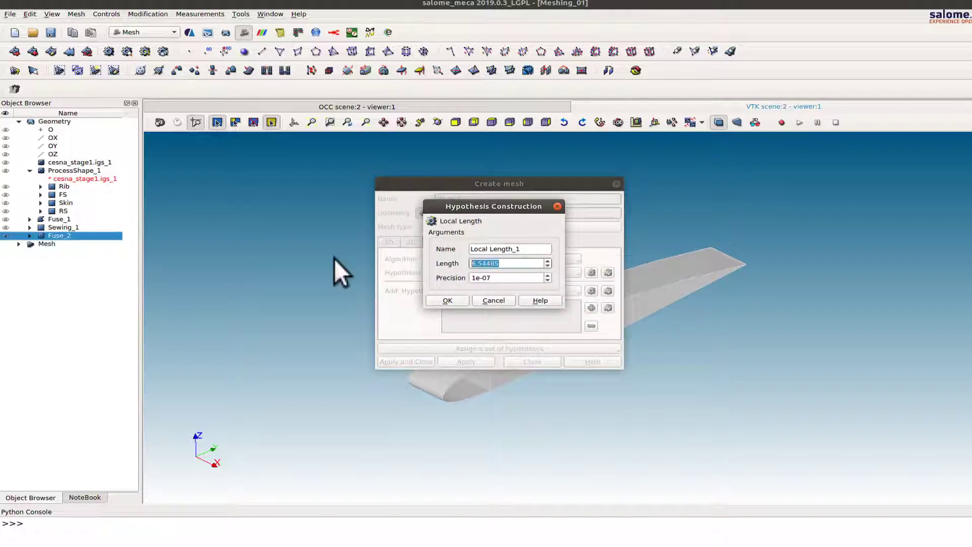
type("1.5")
left_click(446, 303)
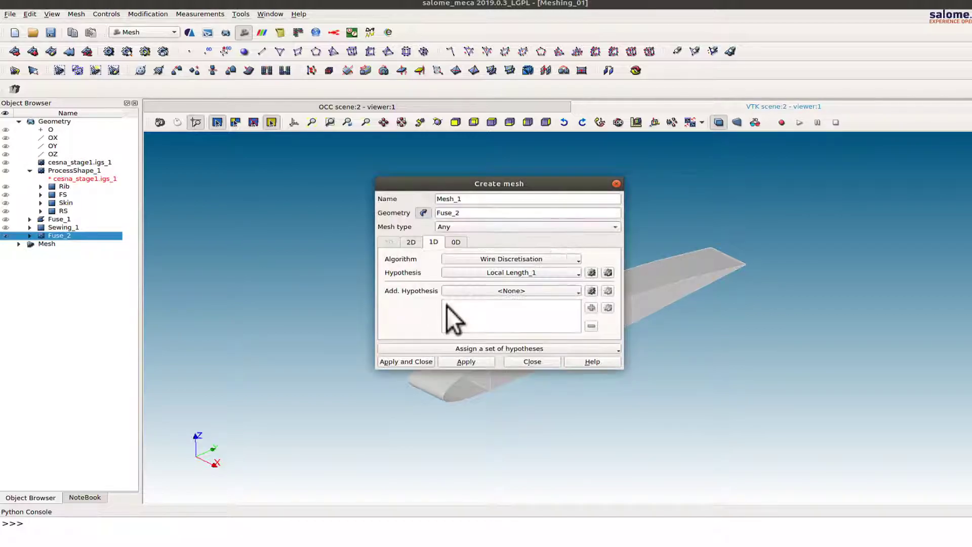
left_click(395, 360)
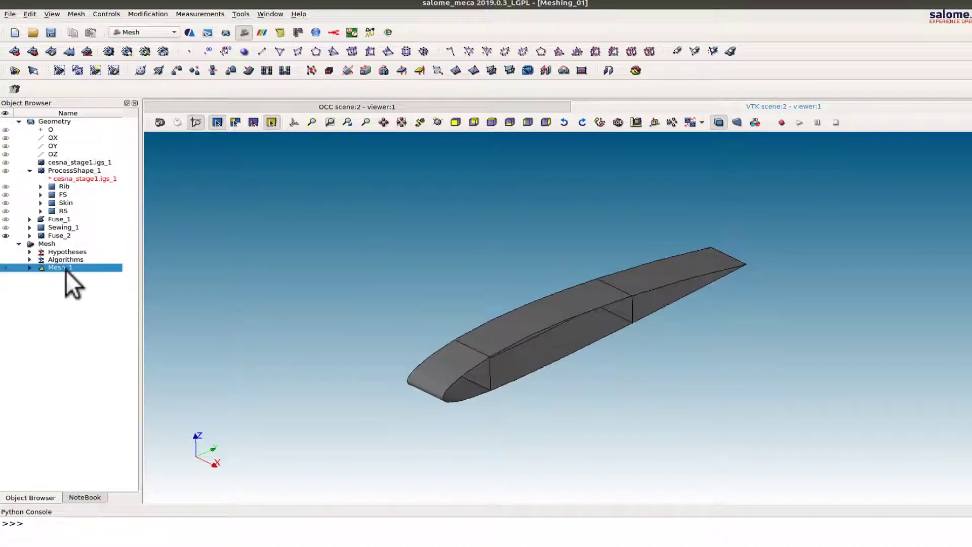
Step: Compute Mesh_1, dismiss the report of three failed faces, and redisplay the mesh
right_click(66, 268)
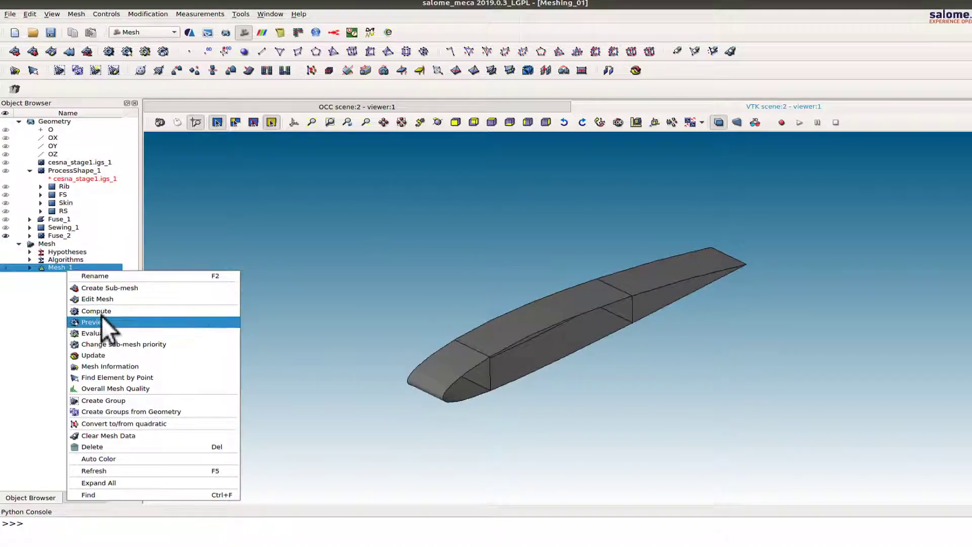
left_click(109, 309)
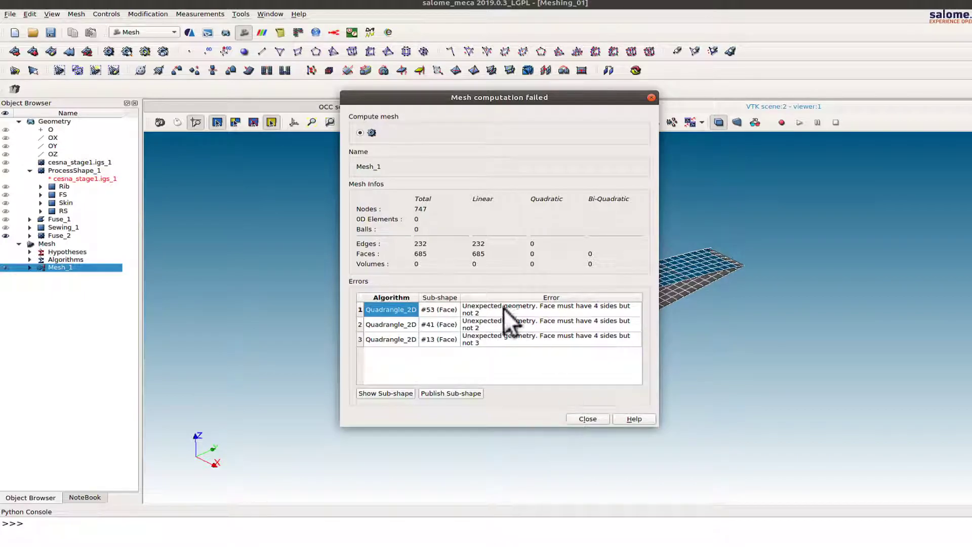
left_click(587, 419)
right_click_drag(657, 293, 618, 272, "ctrl")
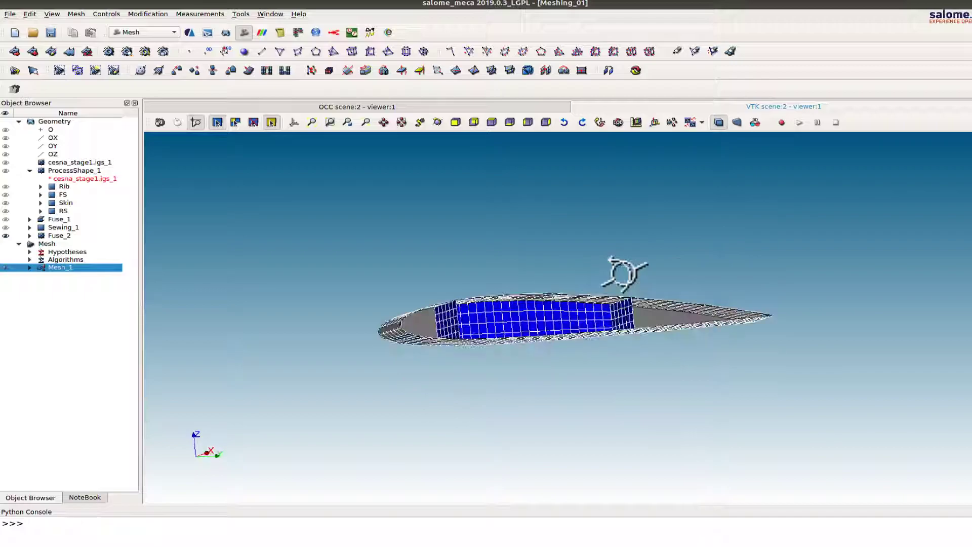
right_click(84, 267)
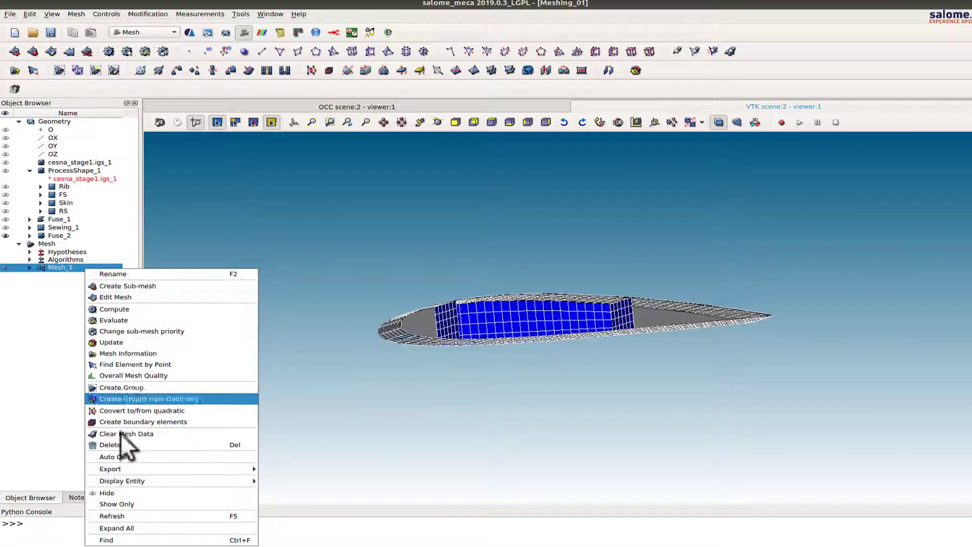
left_click(120, 506)
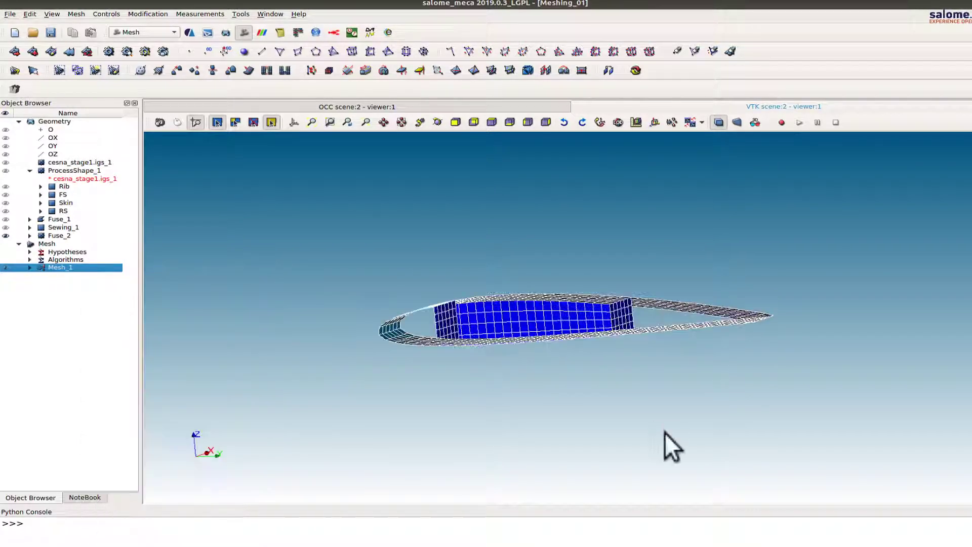
Step: Orbit, zoom and pan around the quadrangle mesh to inspect the inner spar and whole wing
right_click_drag(624, 382, 481, 405, "ctrl")
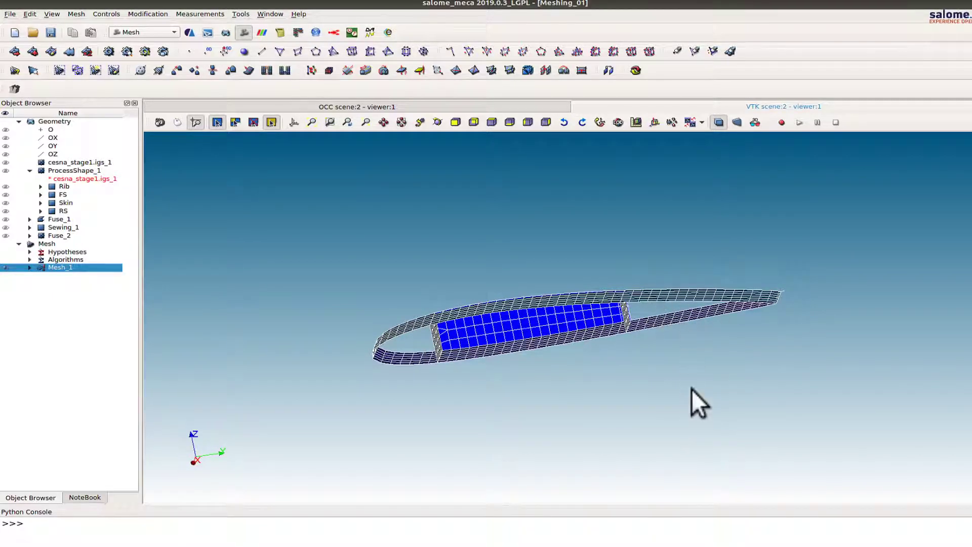
right_click_drag(691, 390, 530, 271, "ctrl")
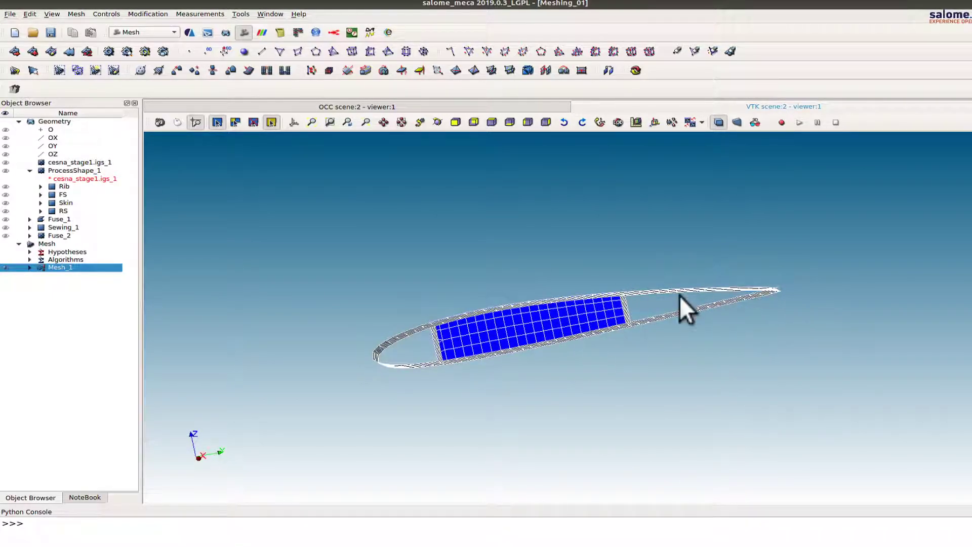
right_click_drag(696, 425, 564, 389, "ctrl")
scroll(505, 384, "up", 3)
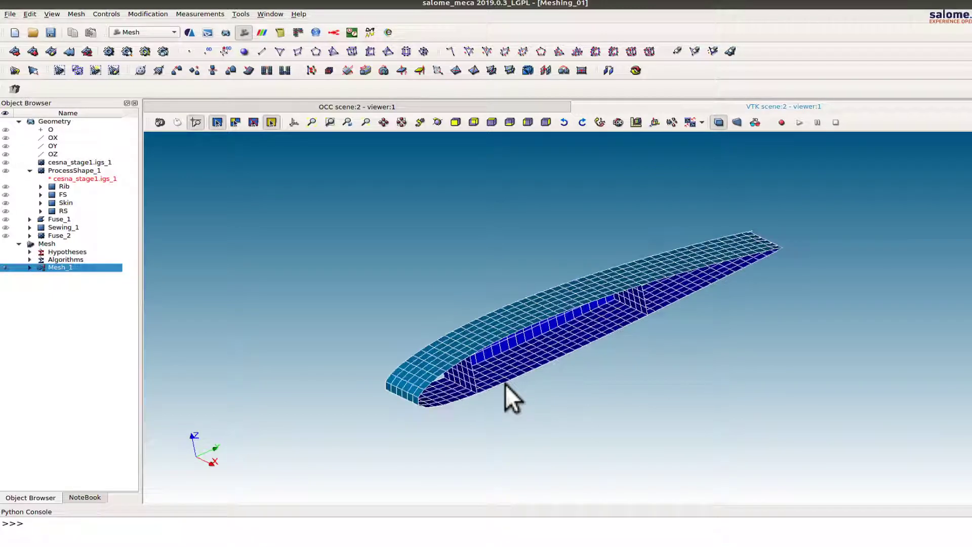
scroll(505, 384, "up", 3)
right_click_drag(485, 404, 444, 380, "ctrl")
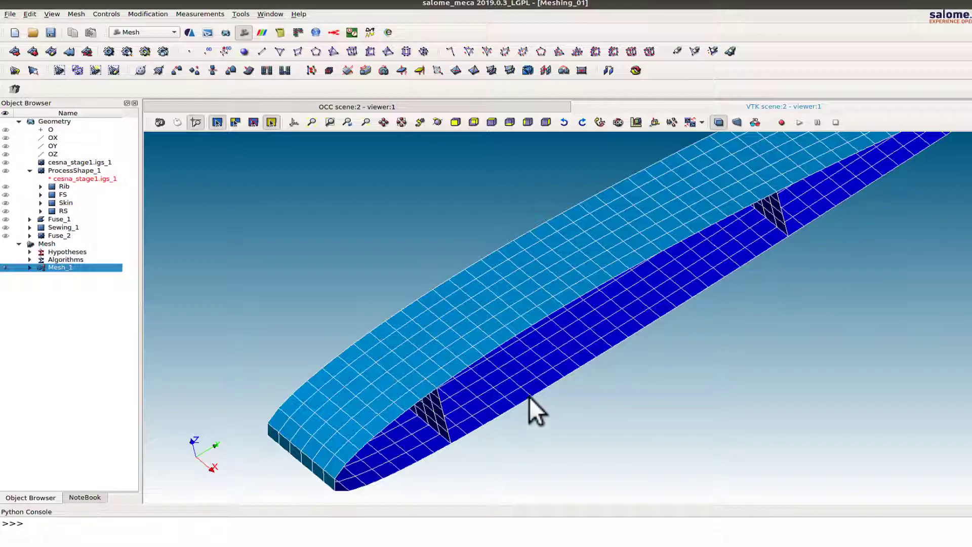
right_click_drag(529, 396, 475, 309, "ctrl")
right_click_drag(622, 364, 581, 420, "ctrl")
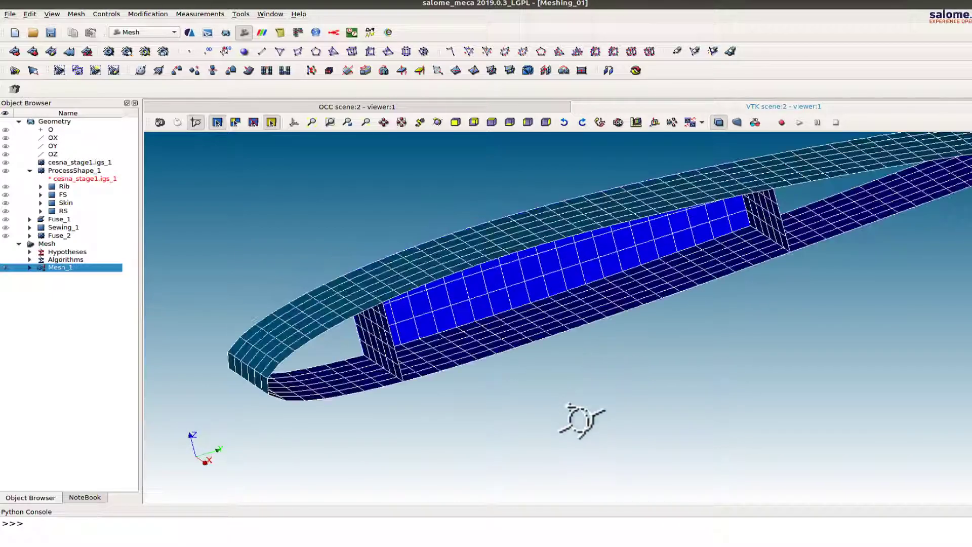
right_click_drag(597, 354, 512, 300, "ctrl")
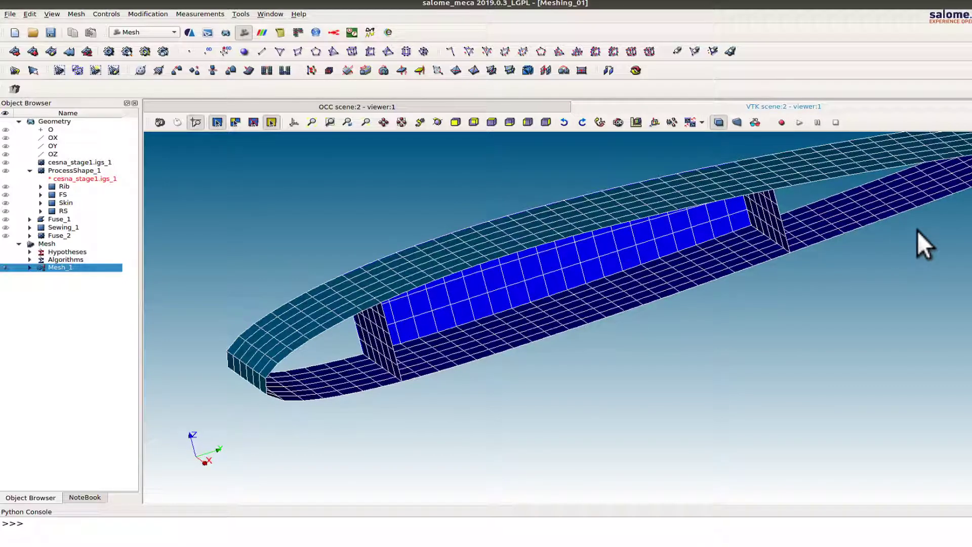
middle_click_drag(921, 229, 492, 385, "ctrl")
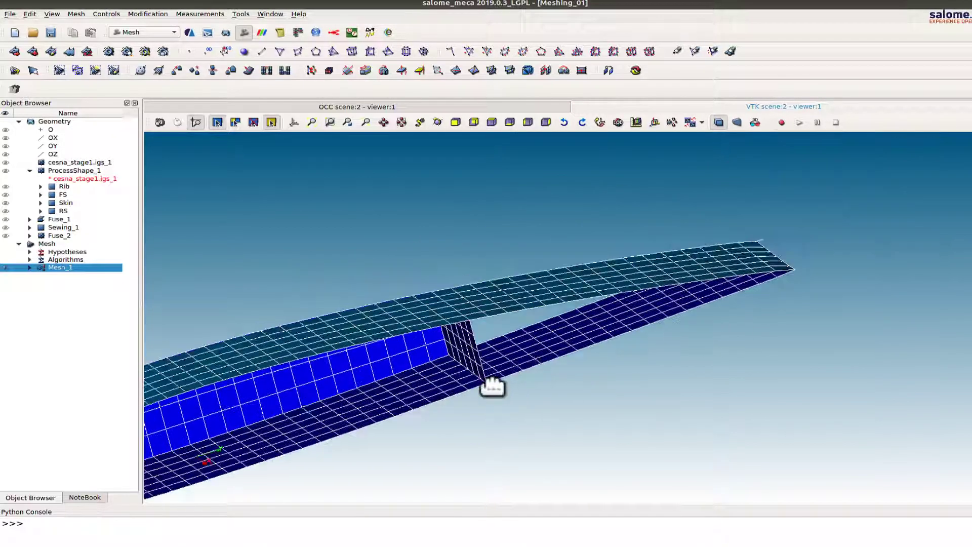
right_click_drag(650, 314, 716, 298, "ctrl")
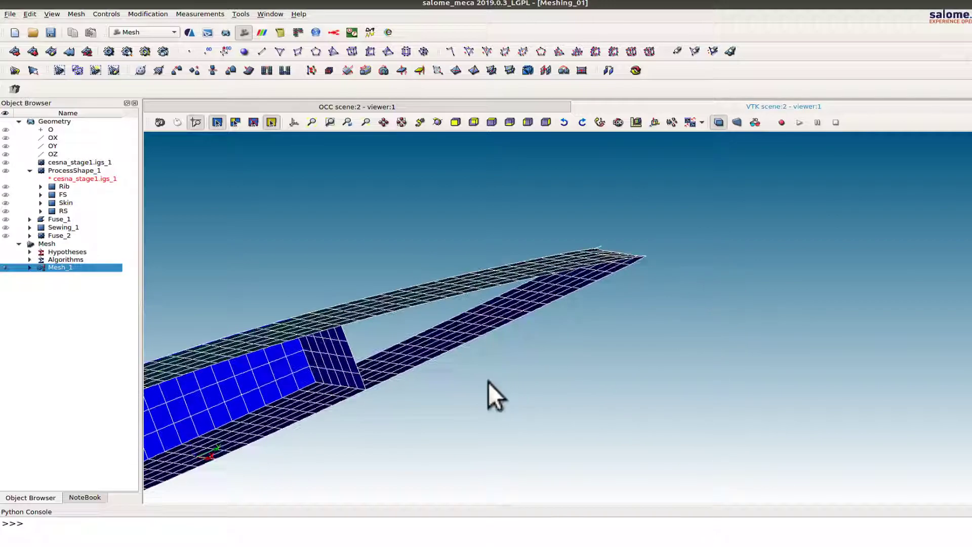
middle_click_drag(488, 382, 831, 299, "ctrl")
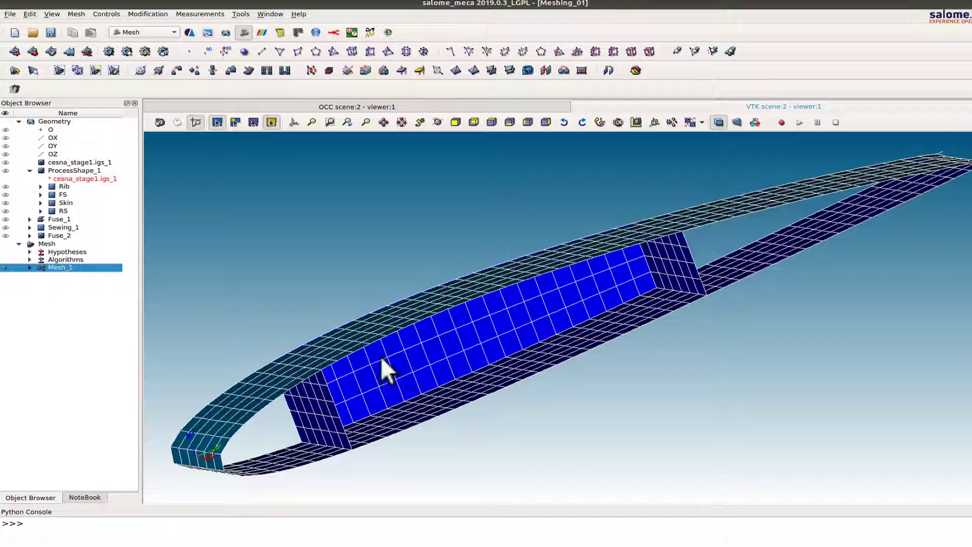
right_click(66, 235)
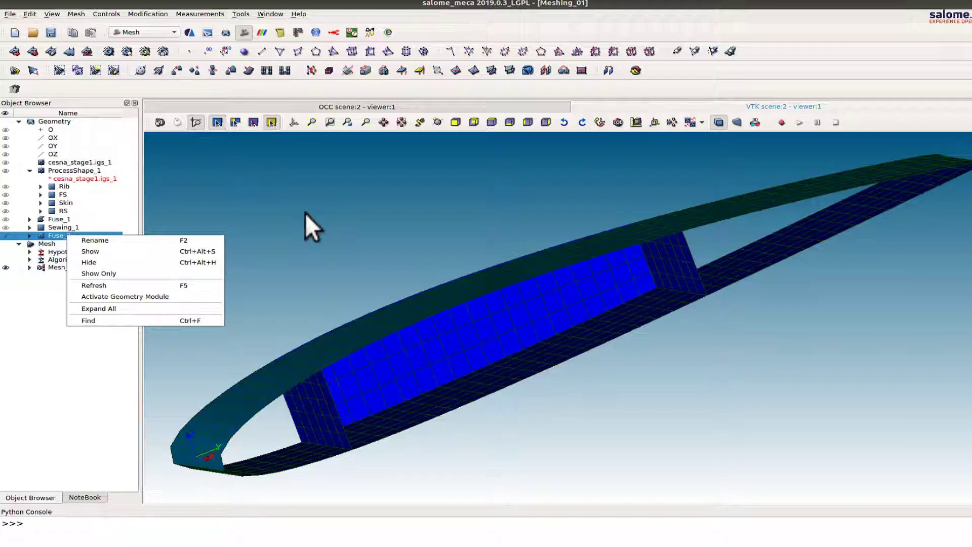
left_click(201, 234)
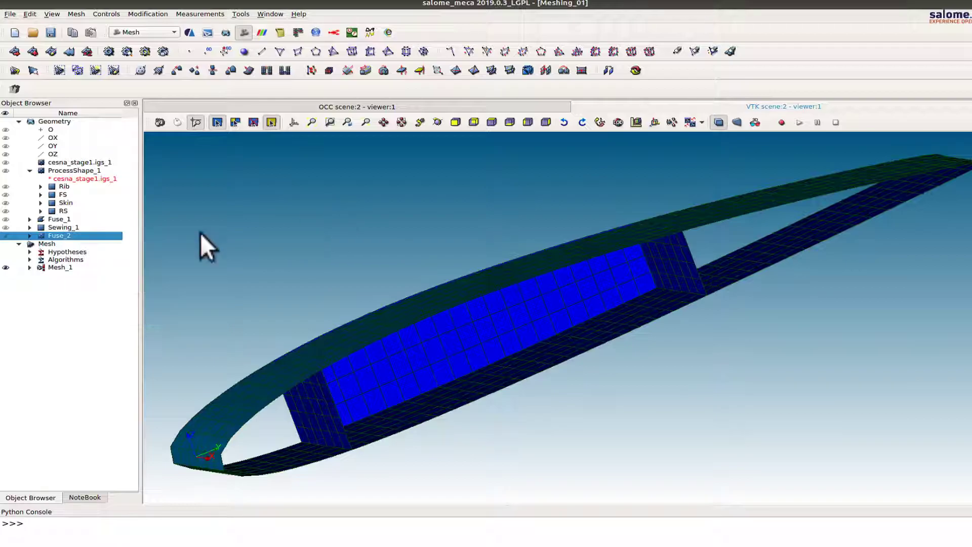
right_click(71, 236)
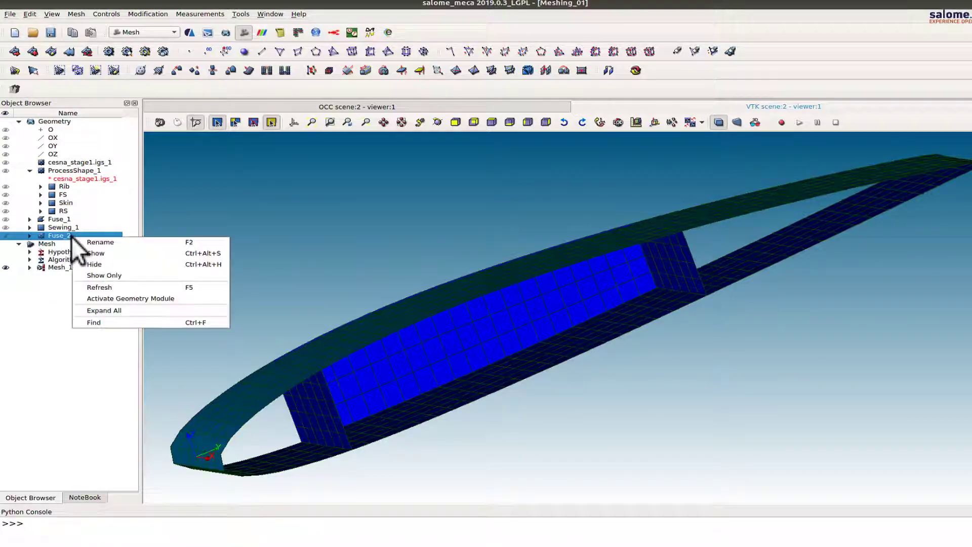
left_click(100, 276)
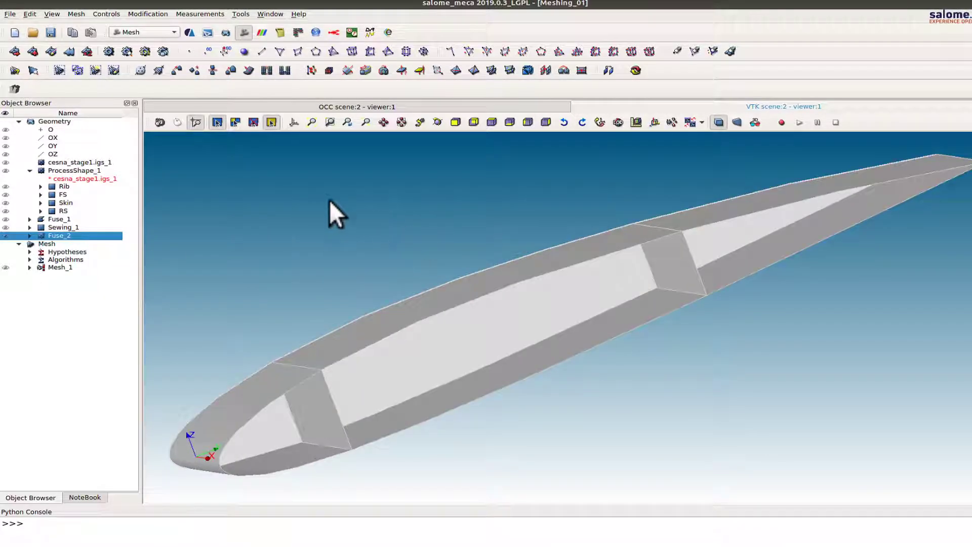
Step: Start a new mesh on Fuse_2 using the NETGEN 1D-2D algorithm
left_click(73, 14)
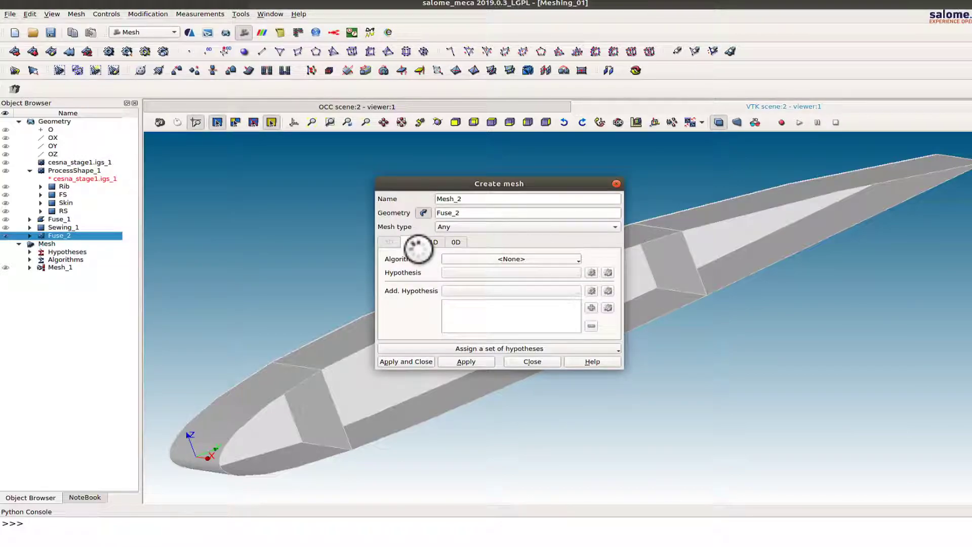
left_click(530, 259)
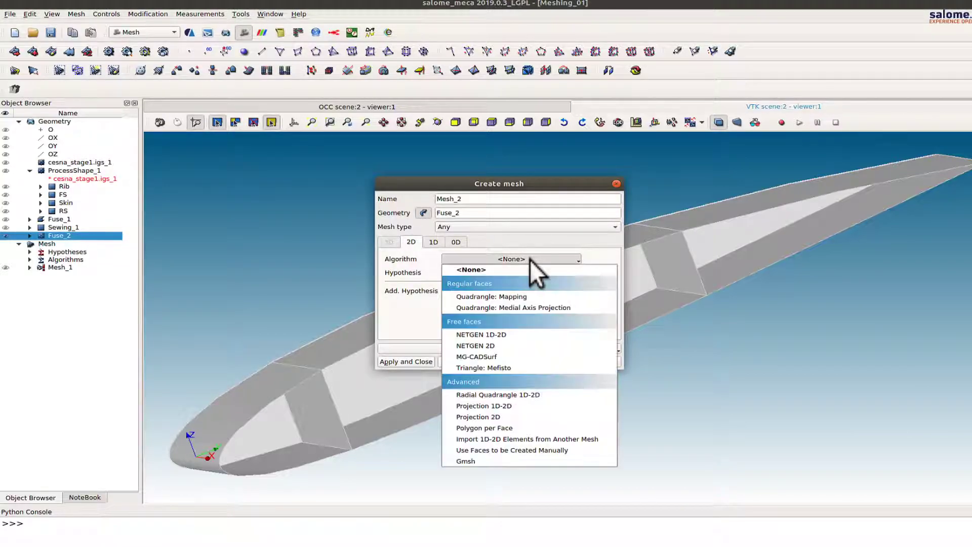
left_click(499, 335)
Step: Add NETGEN 2D Parameters with max size 1.5, min size 0.5, quad-dominated, and create Mesh_2
left_click(591, 272)
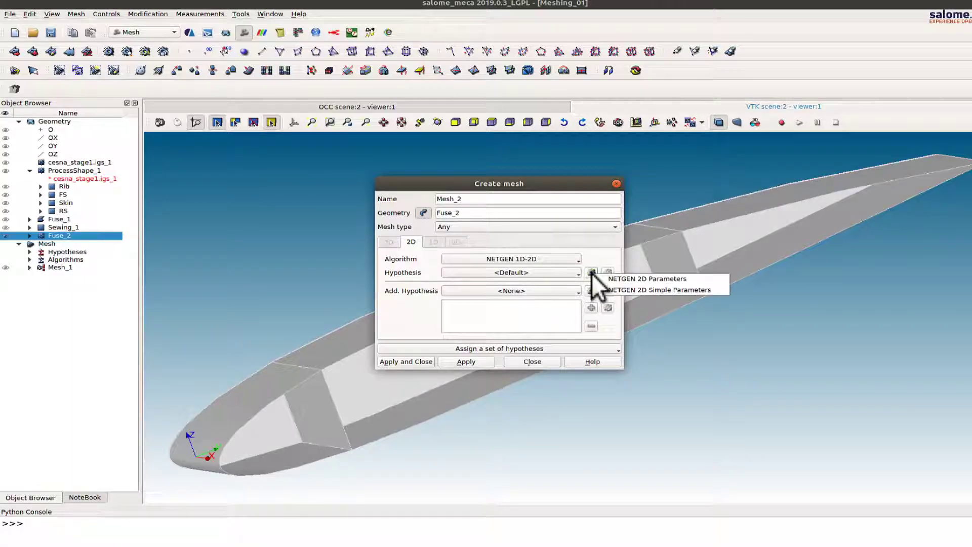
left_click(634, 283)
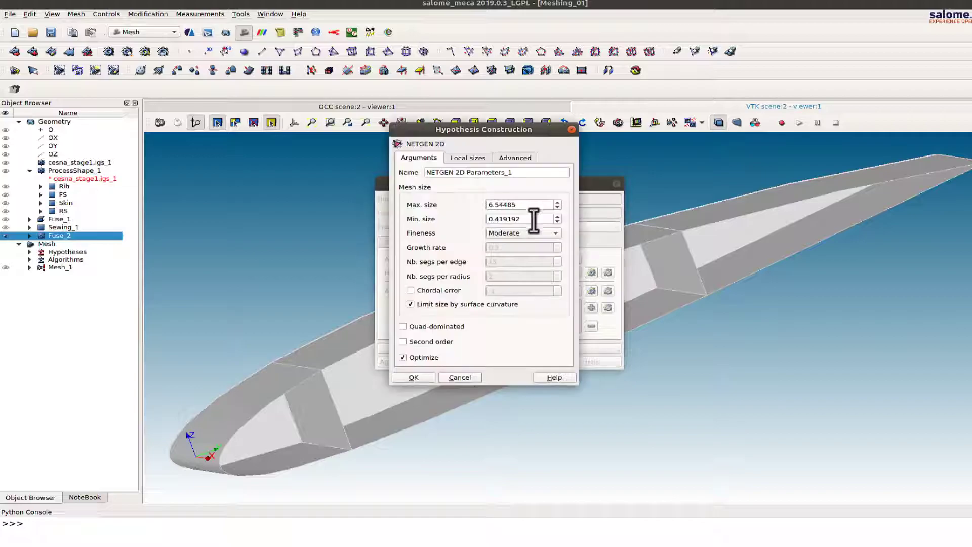
type("1.5")
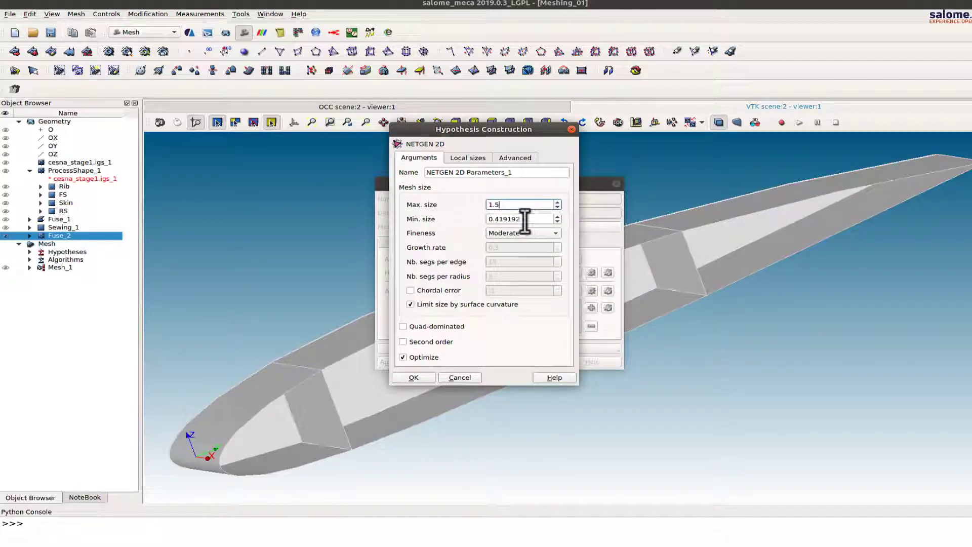
key("Tab")
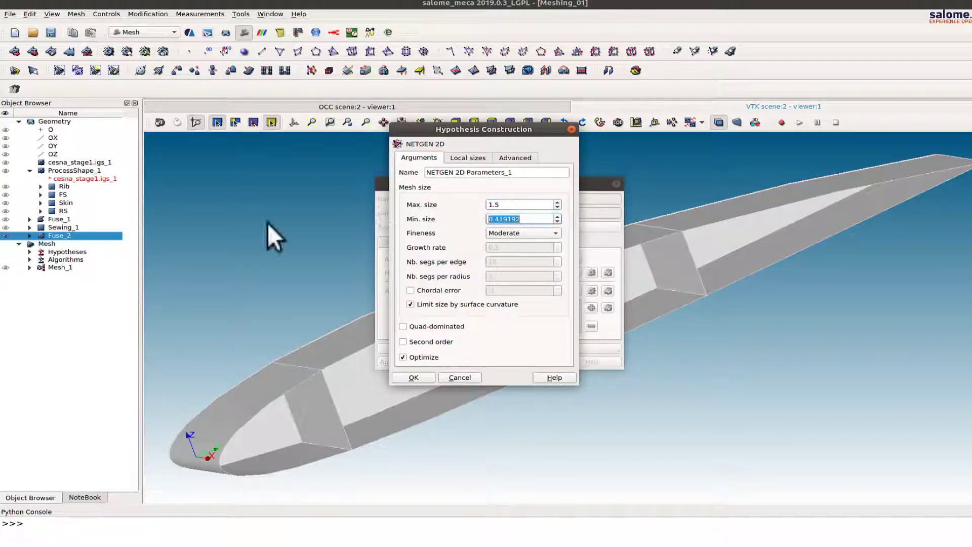
type("0.5")
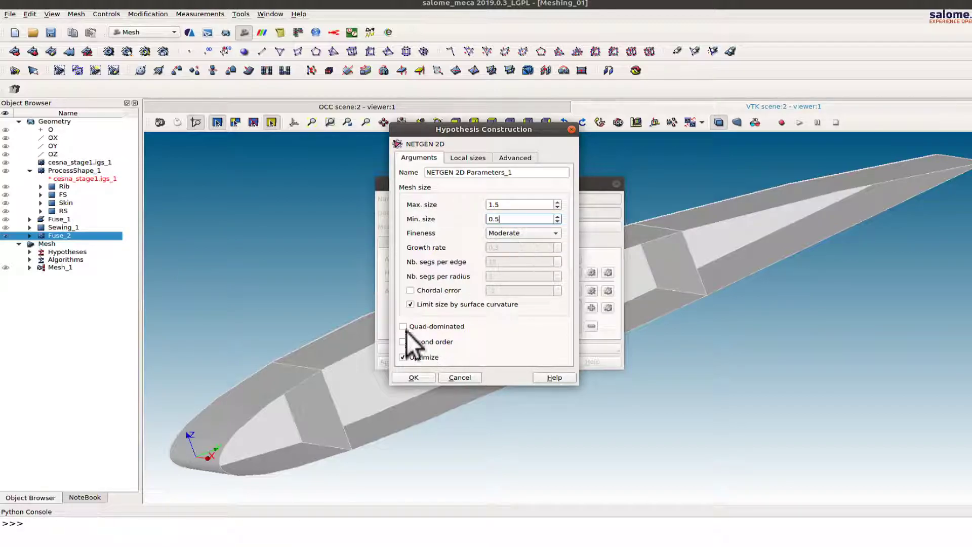
left_click(421, 326)
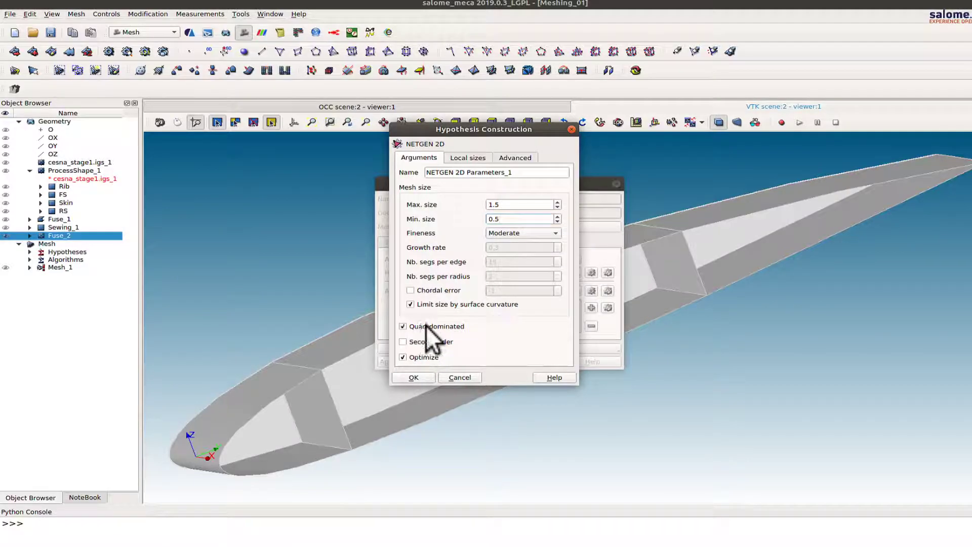
left_click(413, 378)
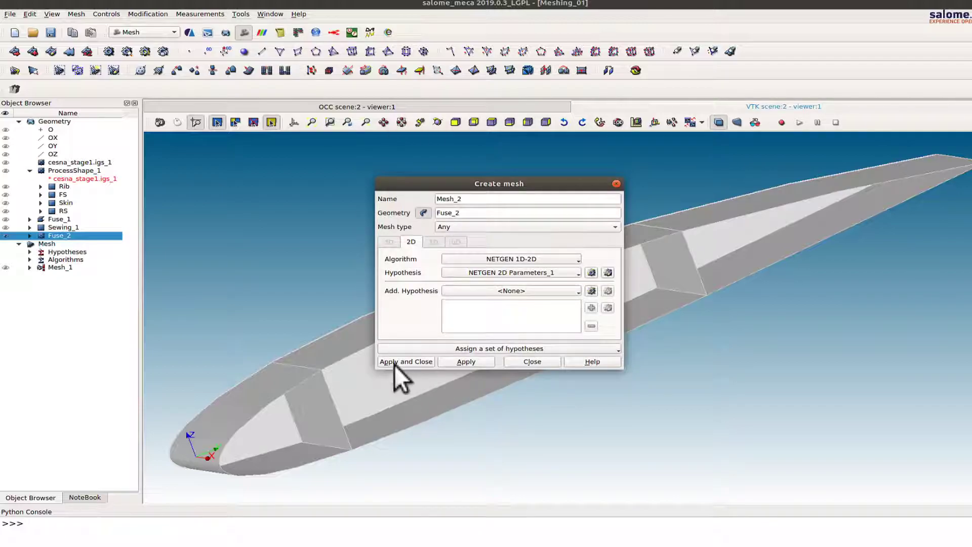
left_click(402, 359)
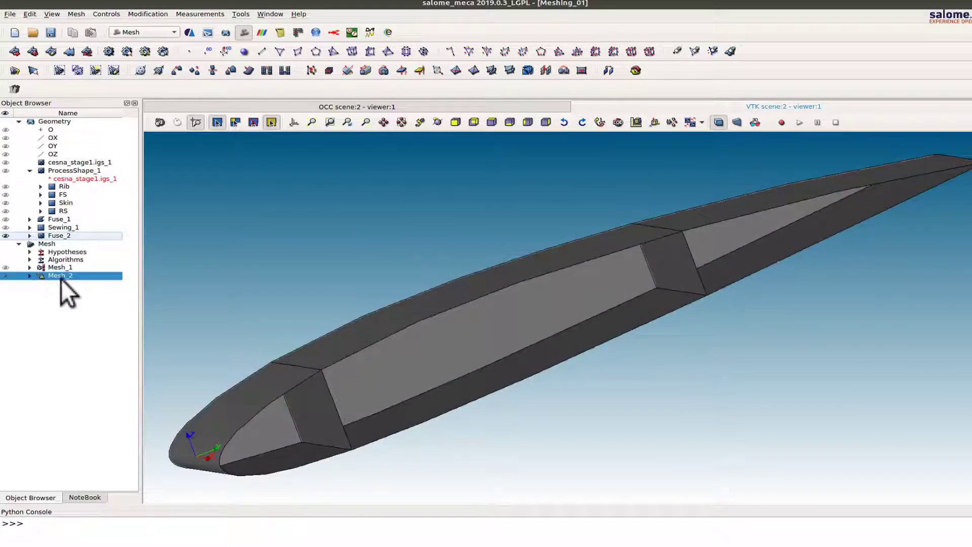
Step: Compute Mesh_2 (817 nodes, 803 faces despite a face #53 error) and show only it
right_click(61, 279)
left_click(102, 321)
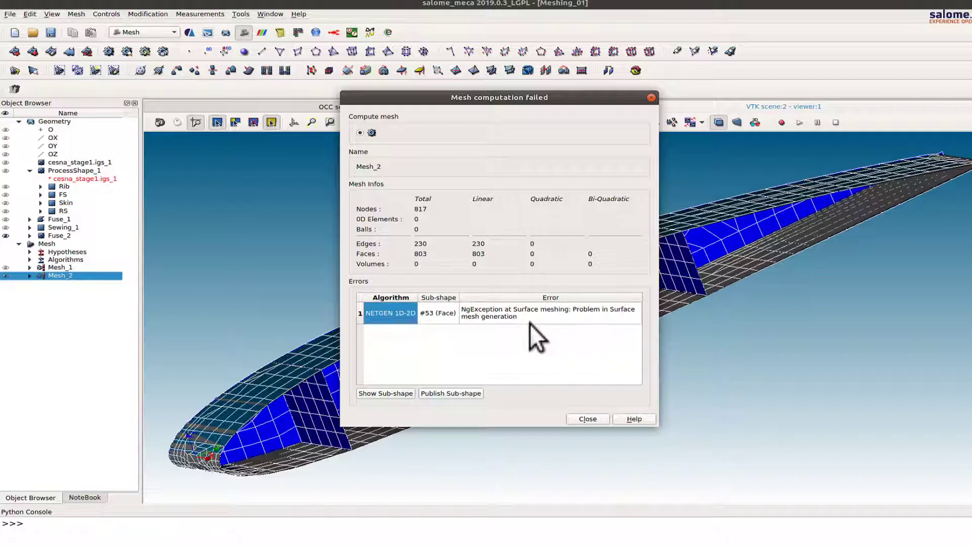
left_click(586, 419)
right_click(70, 277)
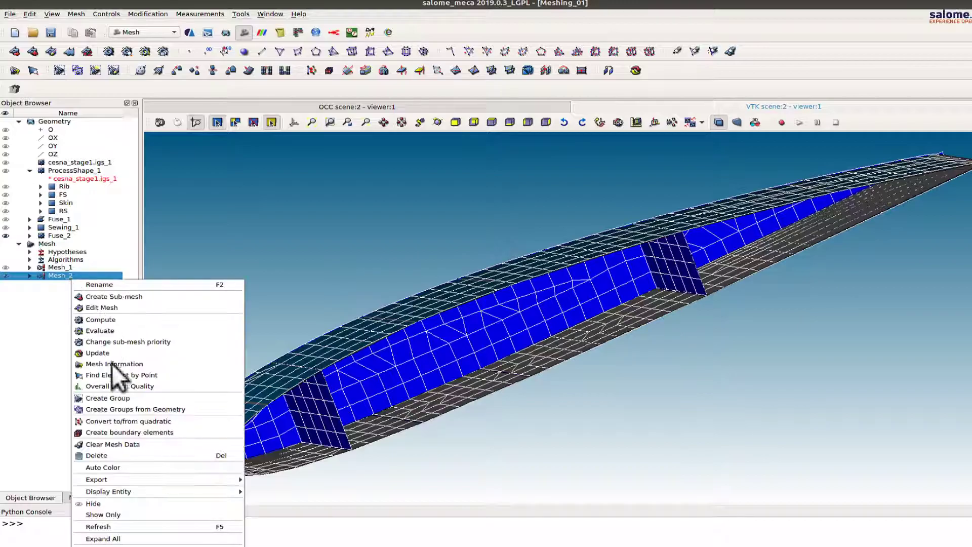
left_click(103, 515)
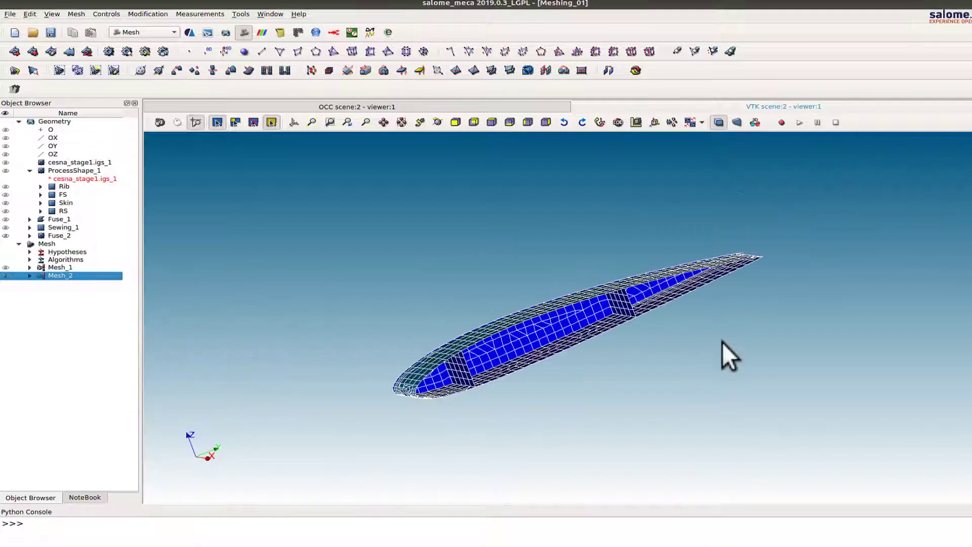
right_click_drag(712, 328, 534, 351, "ctrl")
right_click_drag(532, 386, 697, 454, "ctrl")
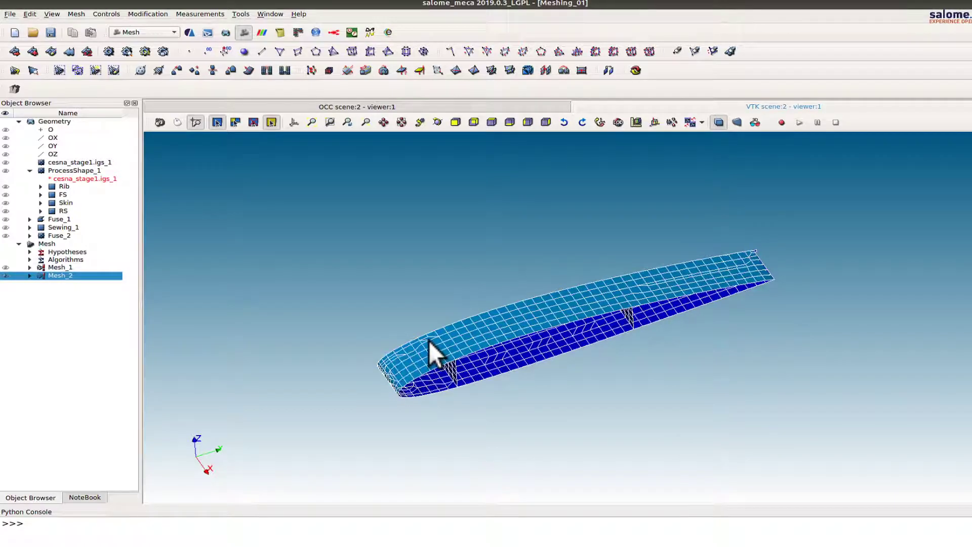
scroll(429, 341, "up", 8)
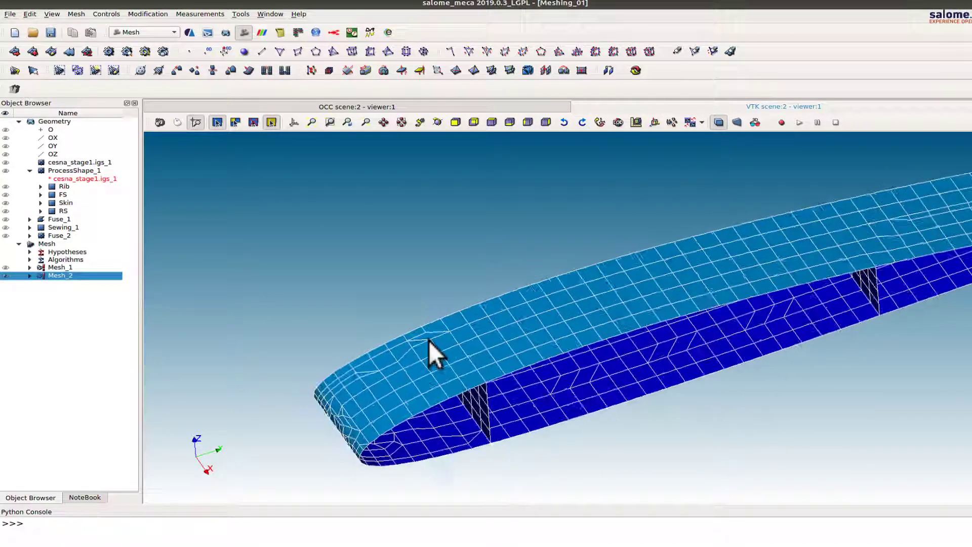
right_click_drag(429, 341, 444, 325, "ctrl")
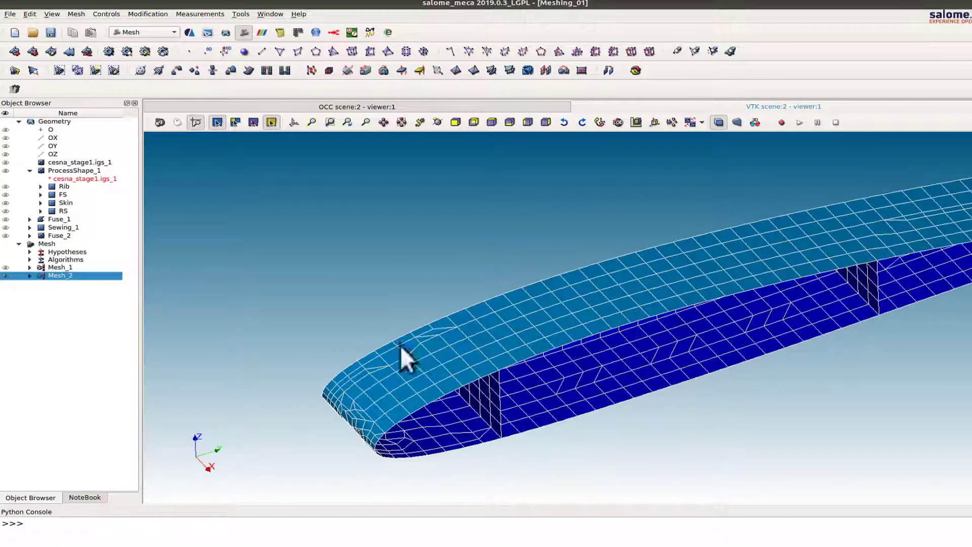
middle_click_drag(520, 408, 539, 271)
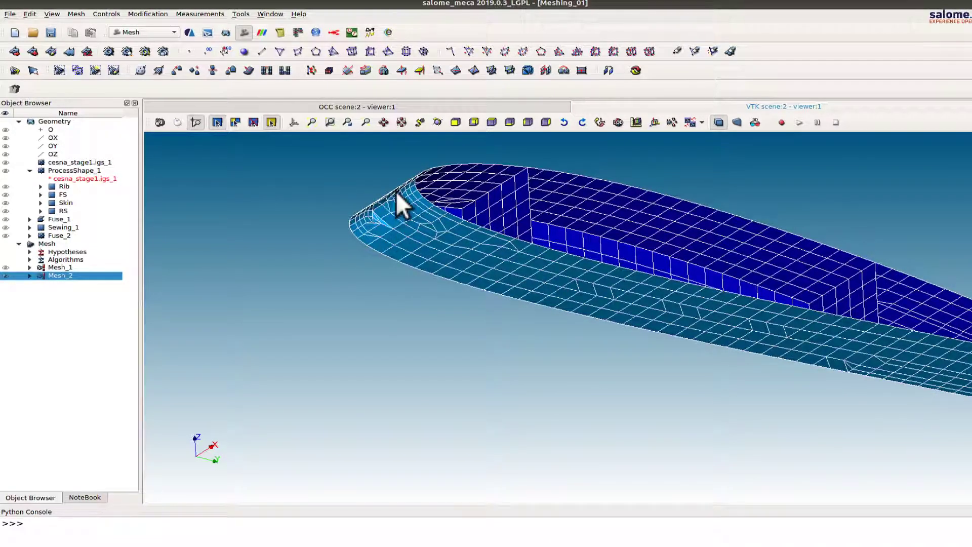
middle_click_drag(400, 218, 446, 357)
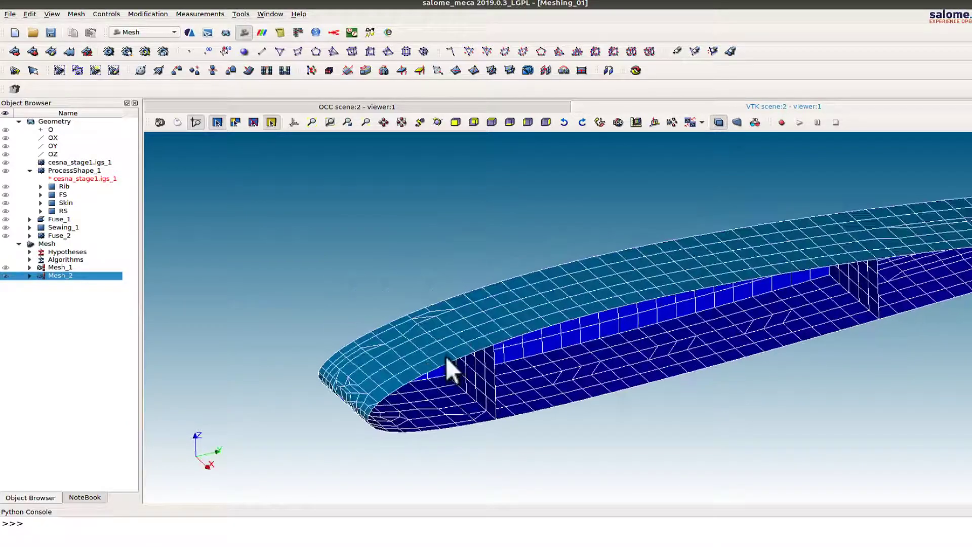
middle_click_drag(369, 393, 364, 304)
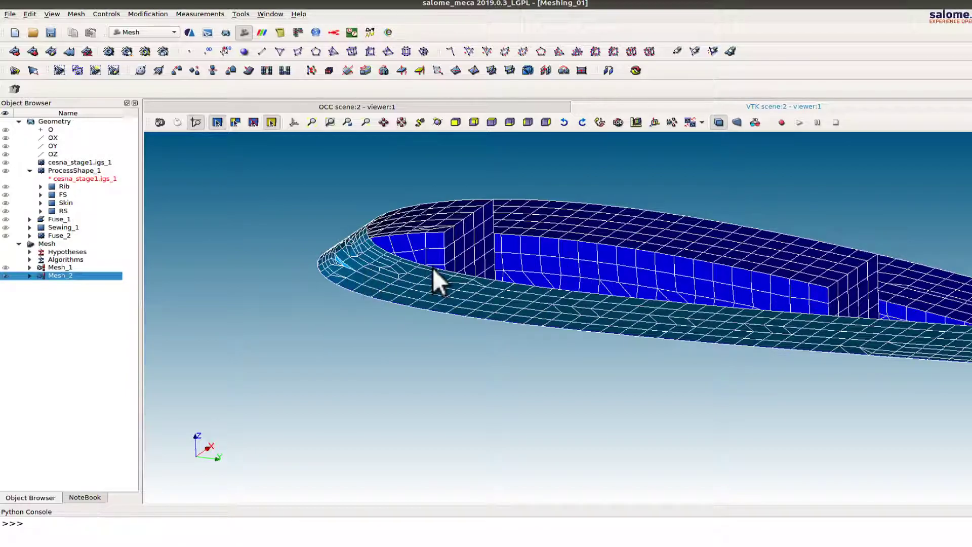
Step: Show only Mesh_1 in the viewer, hiding Mesh_2
left_click(65, 265)
right_click(66, 266)
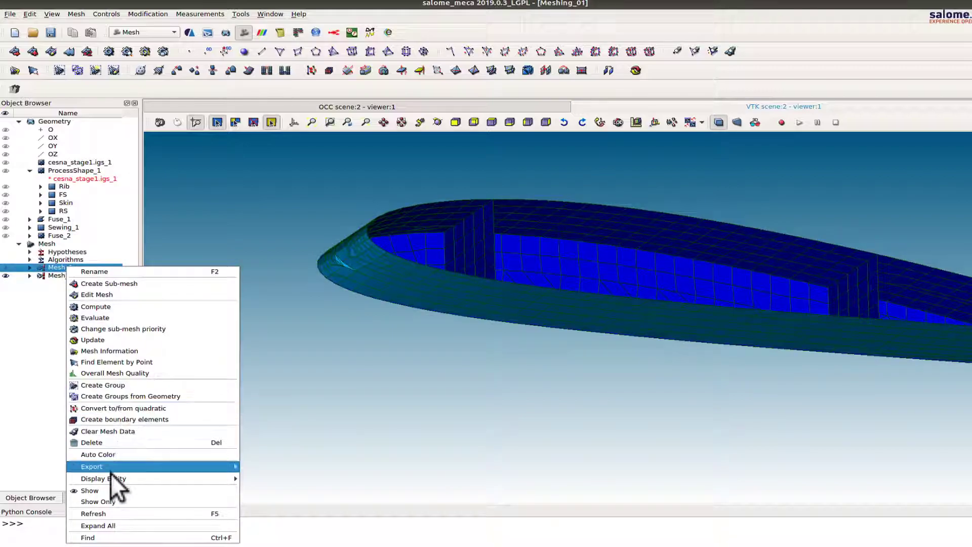
left_click(108, 503)
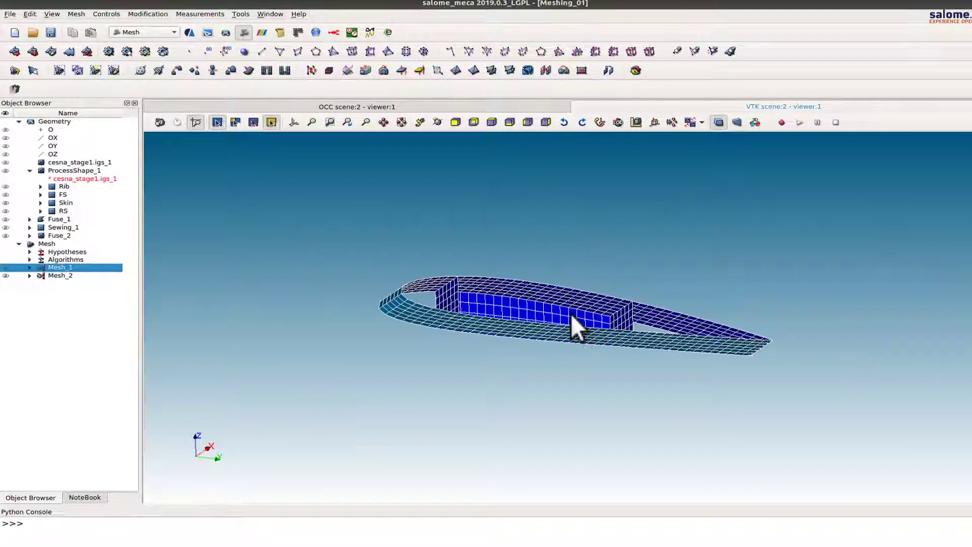
Step: Rotate and zoom in on Mesh_1's regular quadrangle wing-box mesh to inspect it
left_click_drag(605, 292, 557, 326)
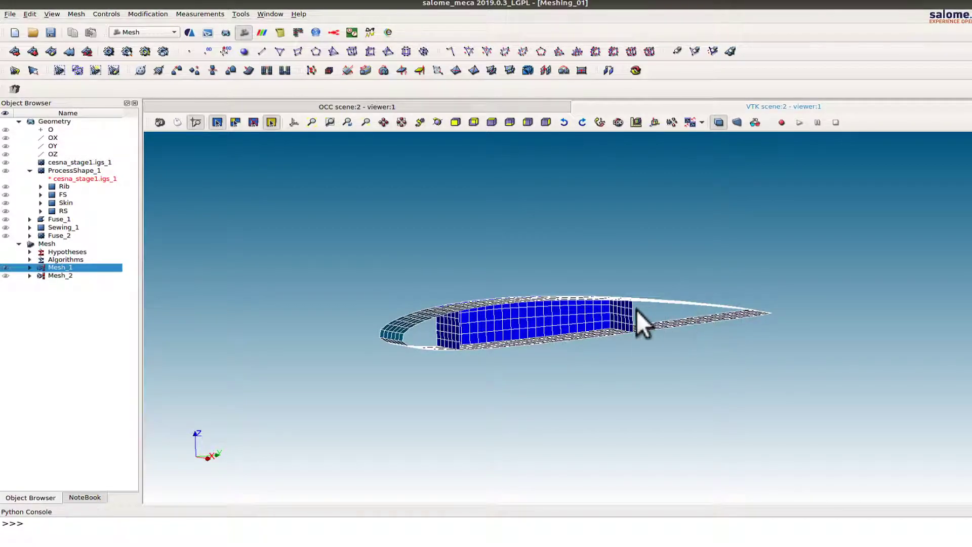
left_click_drag(424, 314, 855, 354)
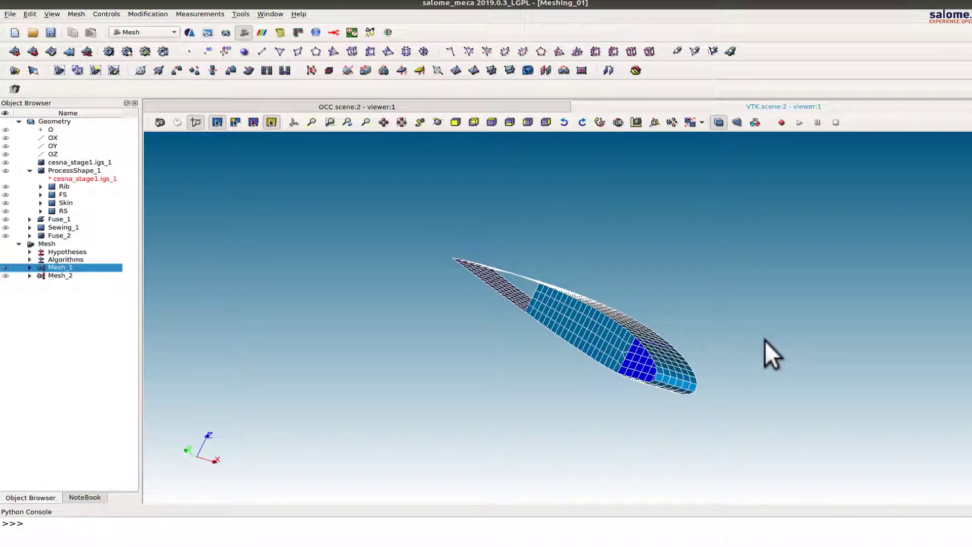
left_click_drag(776, 348, 542, 314)
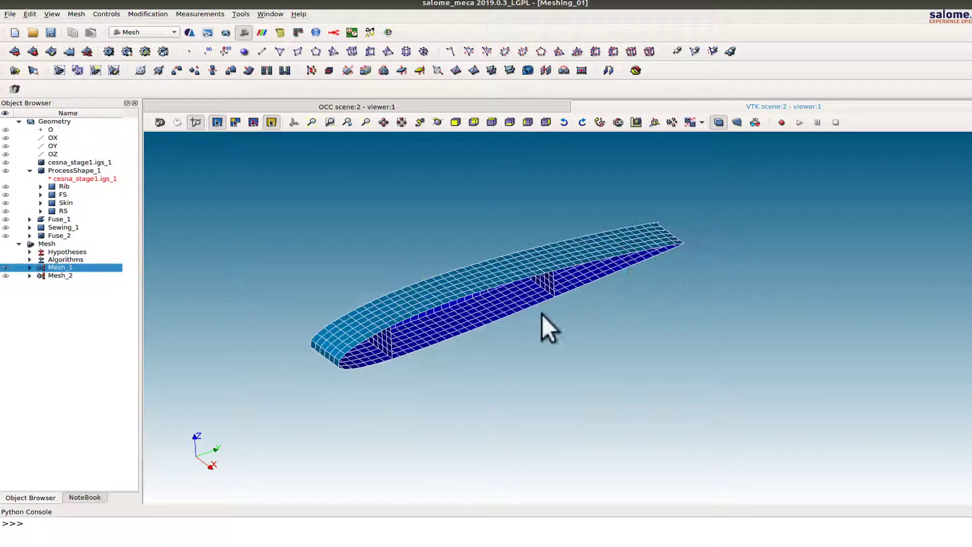
scroll(533, 315, "up", 5)
mouse_move(599, 340)
left_mouse_down()
mouse_move(564, 263)
mouse_move(575, 265)
mouse_move(582, 325)
mouse_move(602, 325)
left_mouse_up()
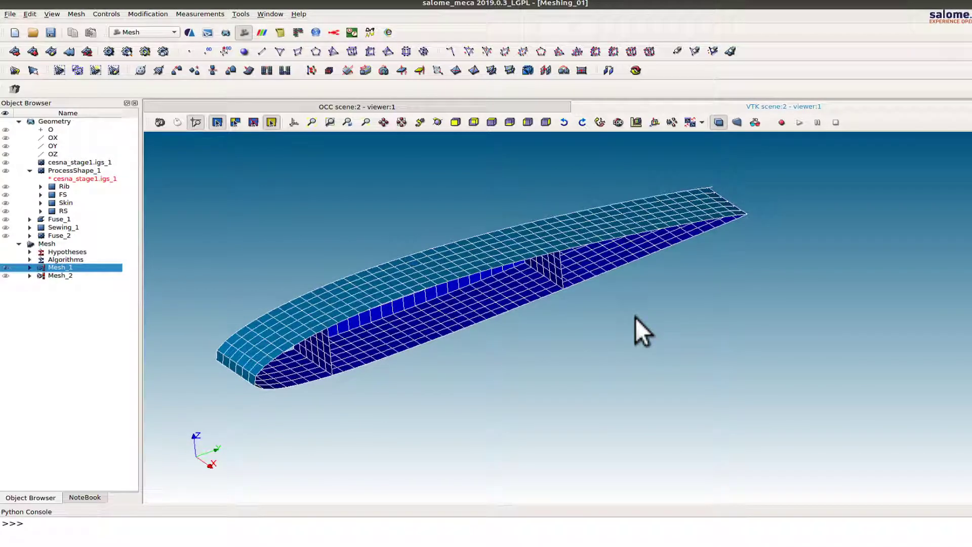